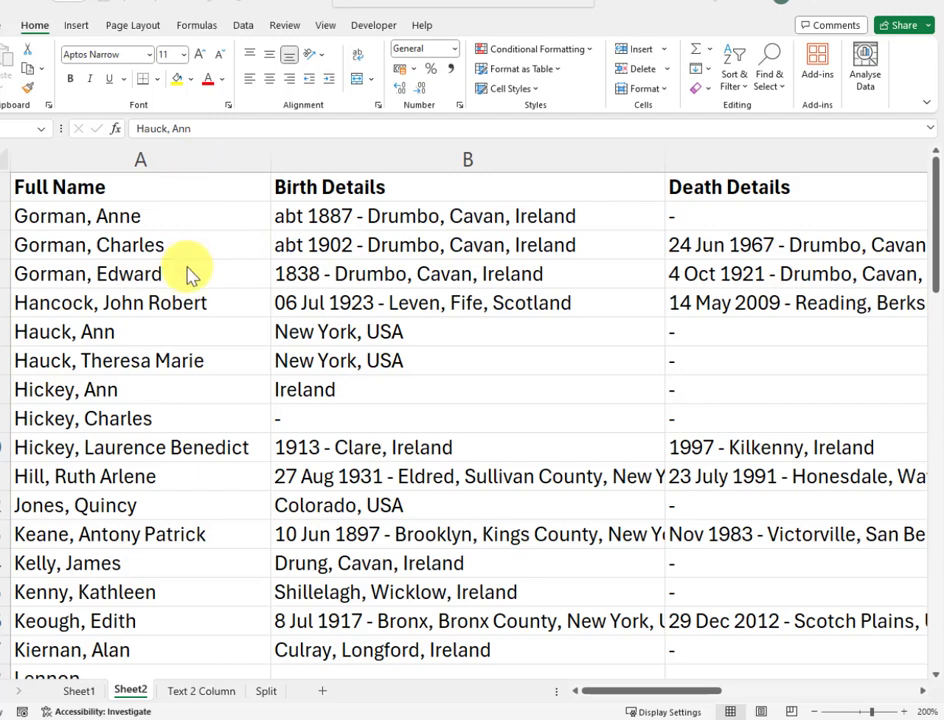
Switch to the Text 2 Column sheet with its Surname, First name list.
click(205, 691)
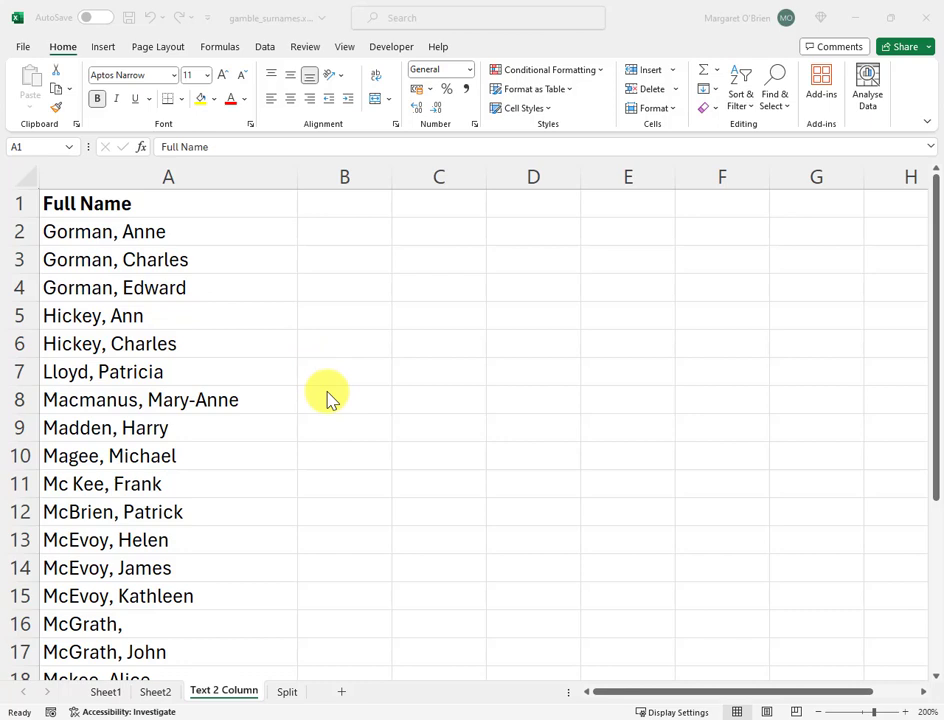
Scroll down through the Text 2 Column name list and back to the top.
scroll(398, 453, down, 3)
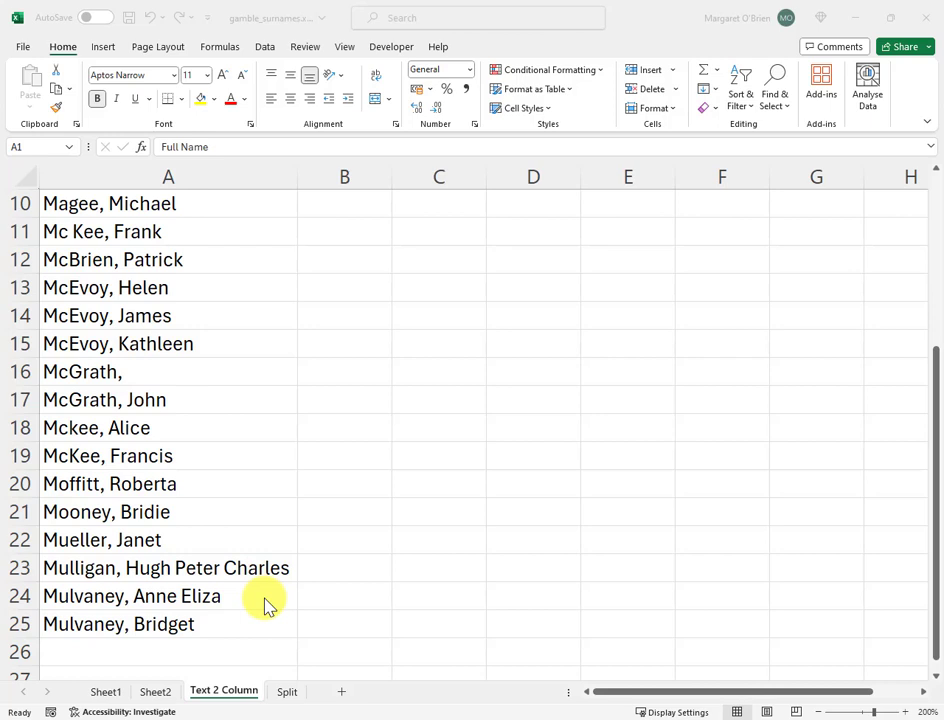
scroll(280, 500, down, 3)
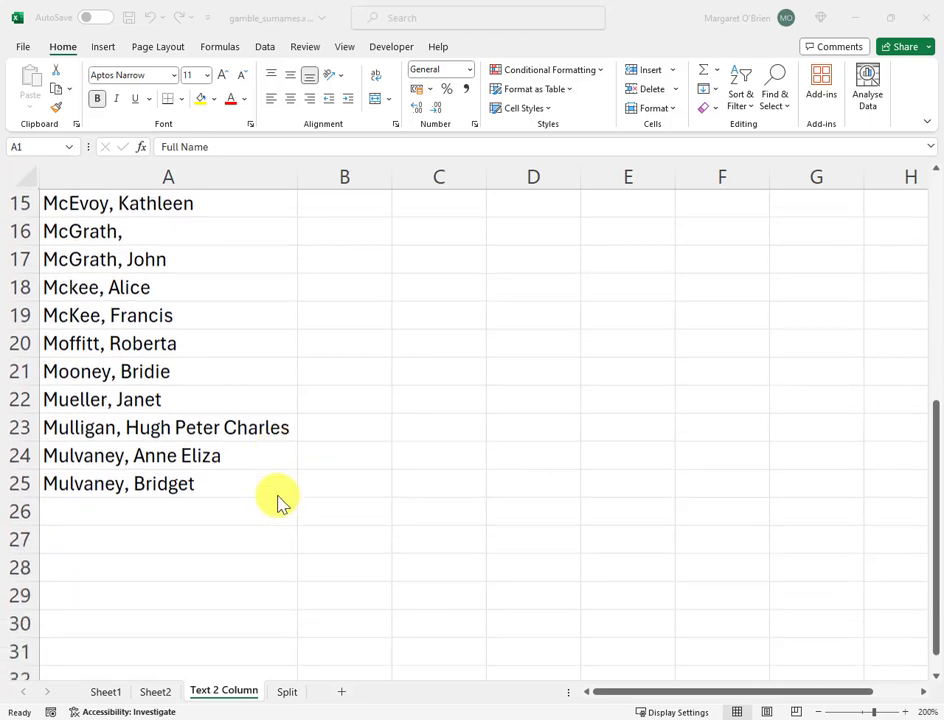
scroll(280, 500, up, 4)
scroll(280, 500, up, 2)
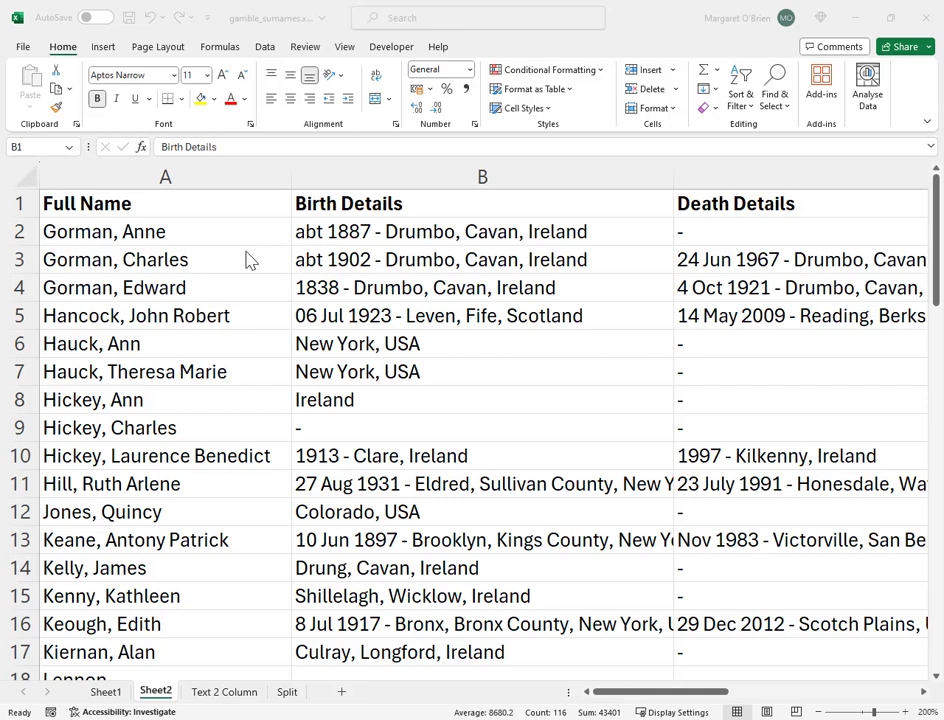
Insert an empty column B before Birth Details on Sheet2, then copy the Full Name column.
click(463, 186)
click(461, 175)
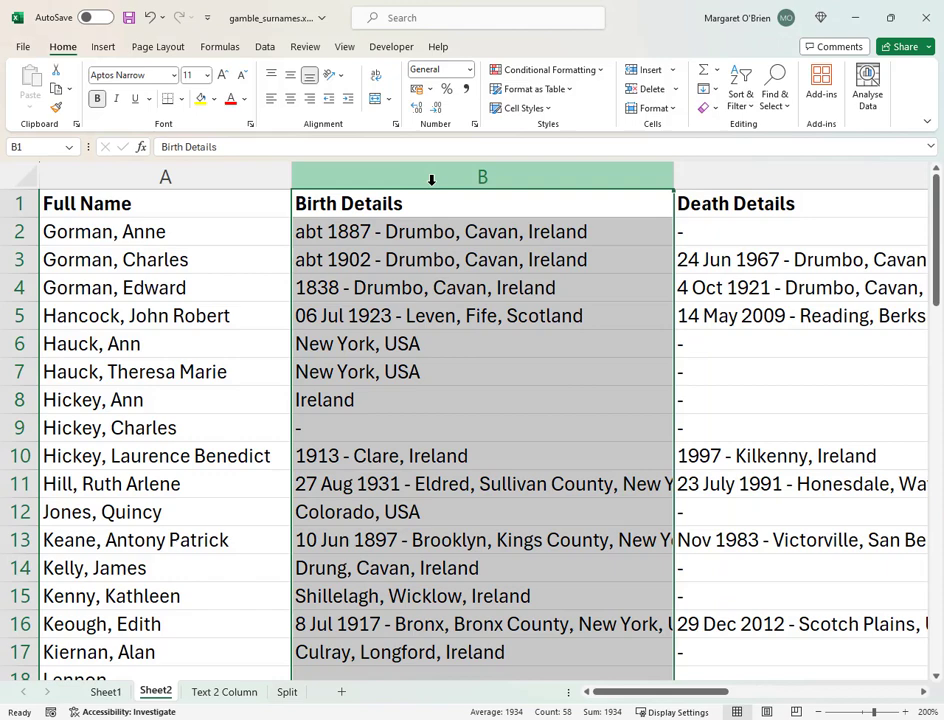
right_click(434, 180)
click(473, 328)
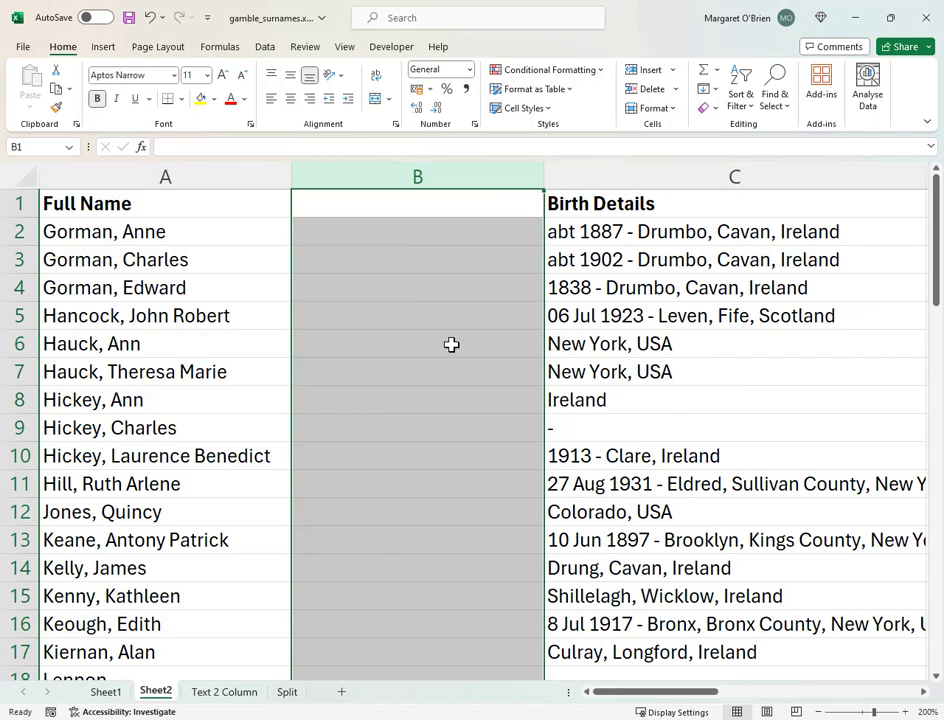
click(177, 178)
key(ctrl+c)
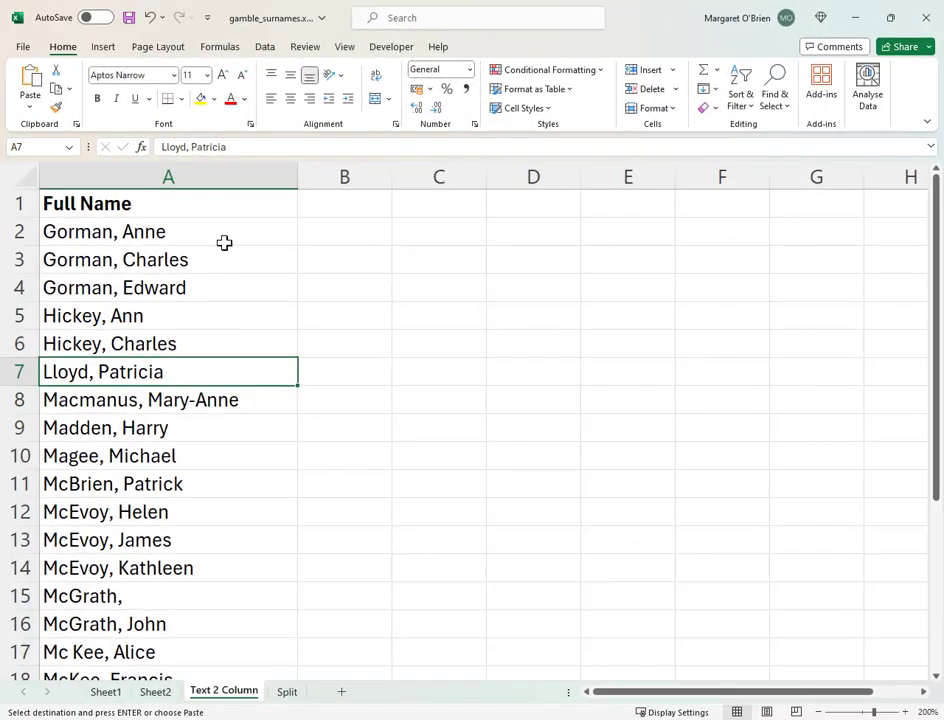
On Text 2 Column, cancel the pending copy, select column A and show the Data tools.
click(223, 238)
click(489, 357)
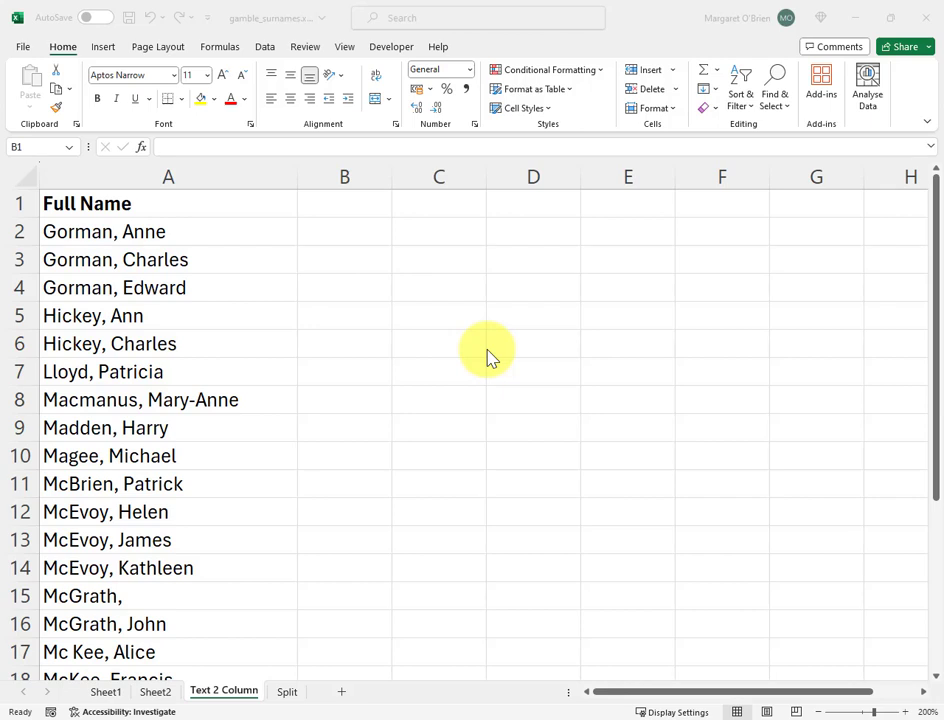
click(162, 176)
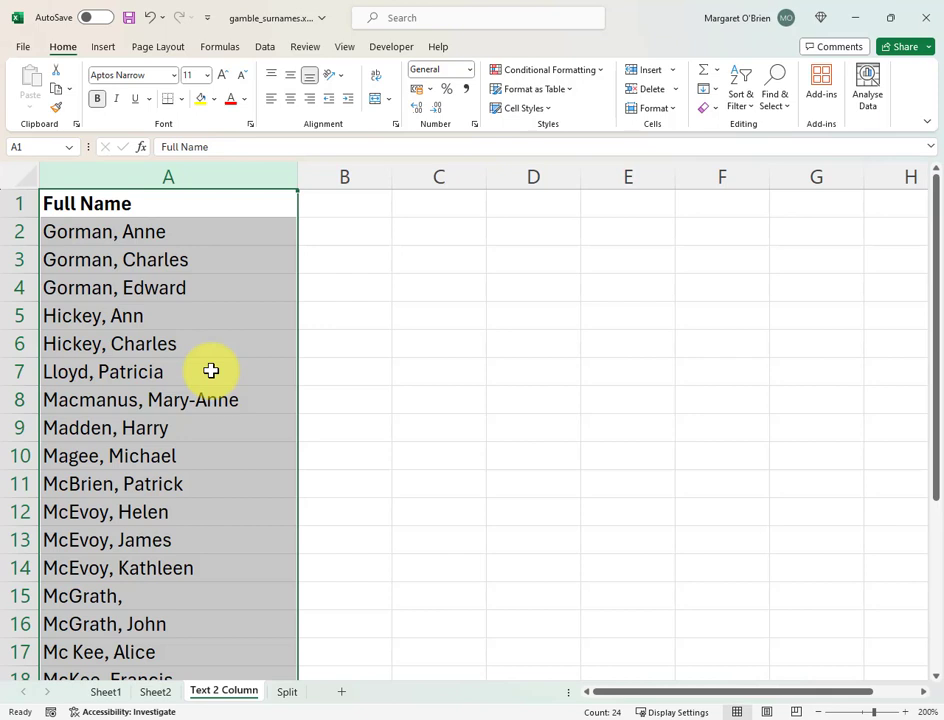
click(265, 47)
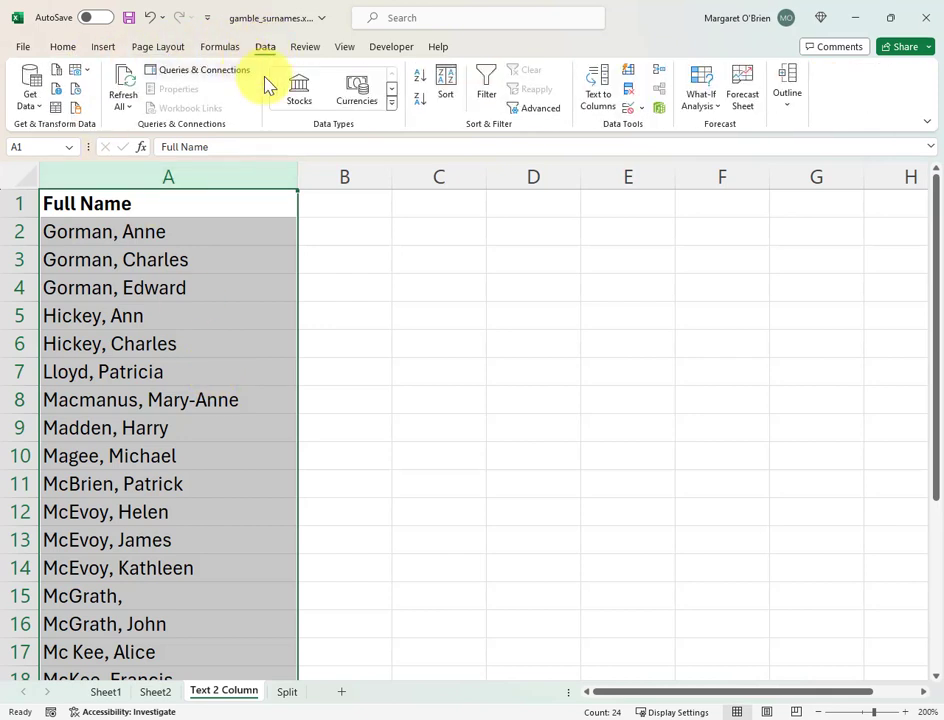
Launch Text to Columns and keep Delimited as the split type.
click(596, 101)
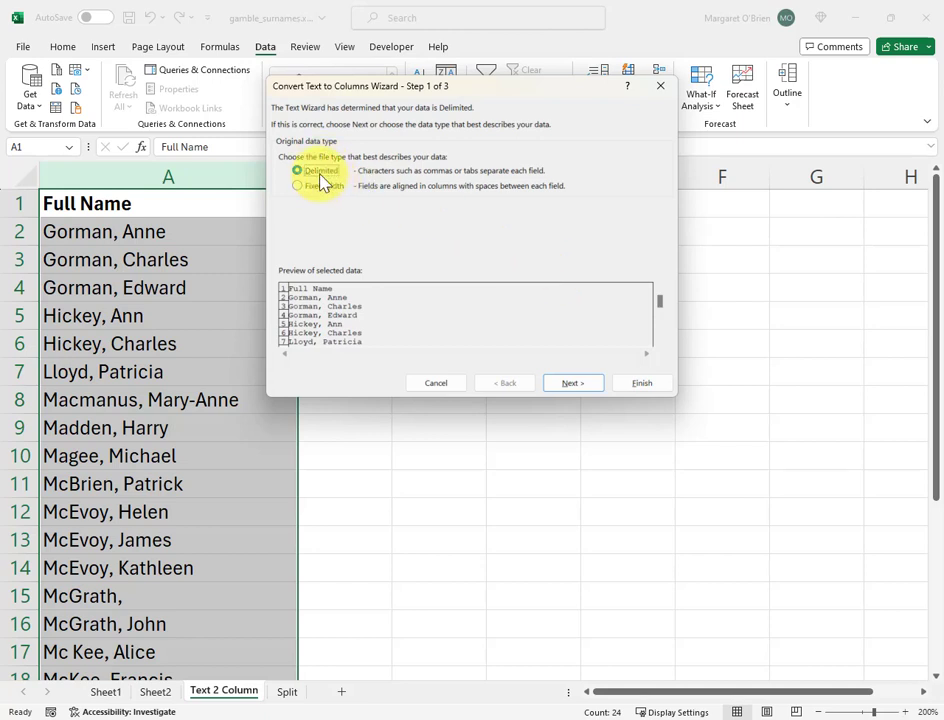
click(572, 384)
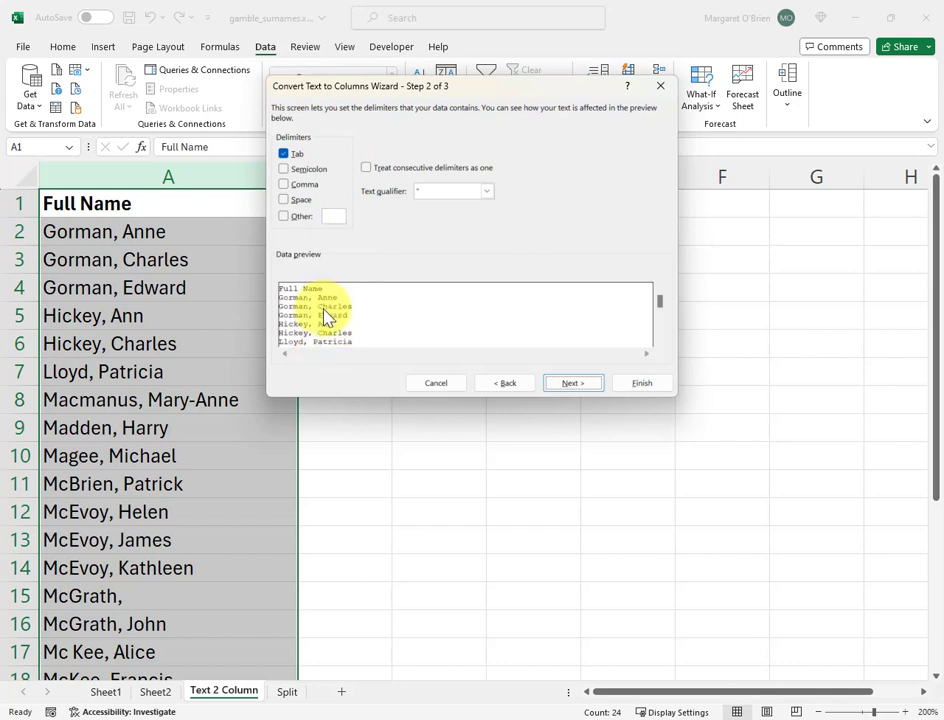
Split the names on Comma and Space instead of Tab, and finish the wizard.
click(297, 157)
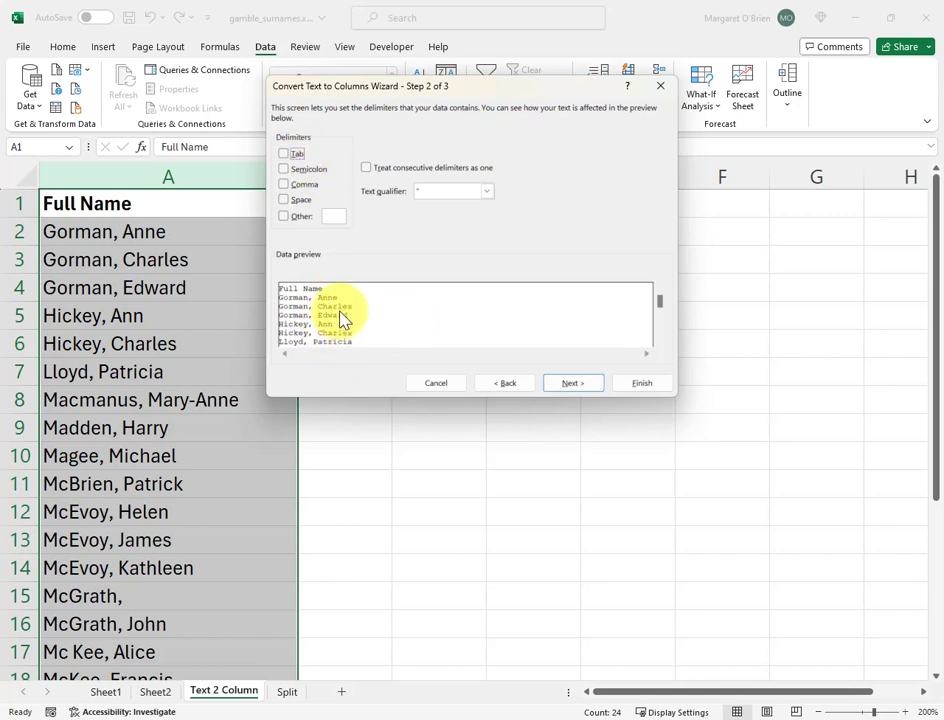
click(287, 187)
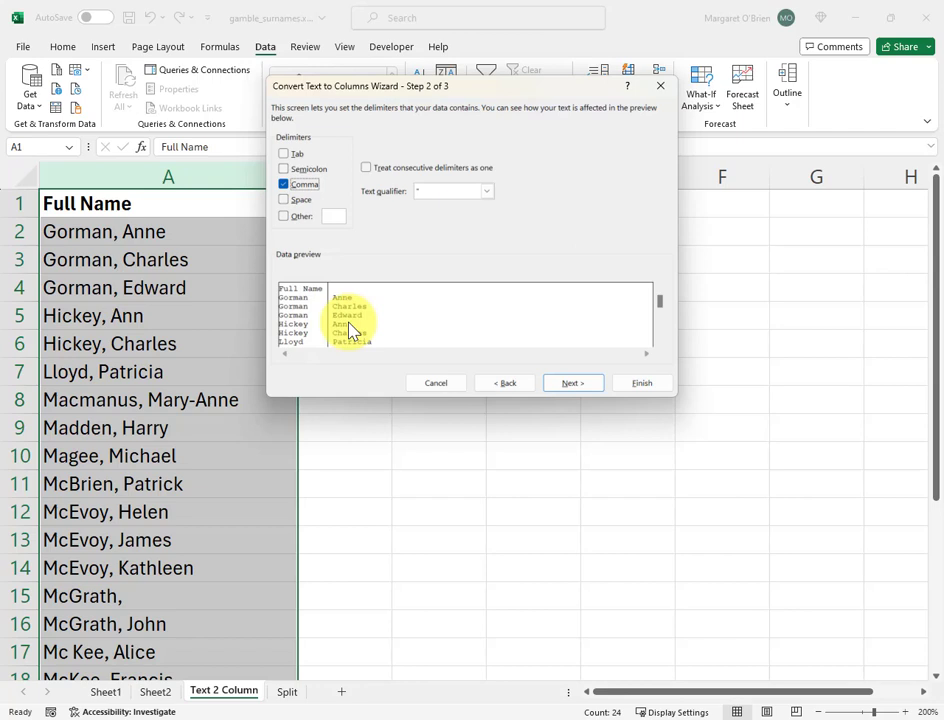
click(289, 201)
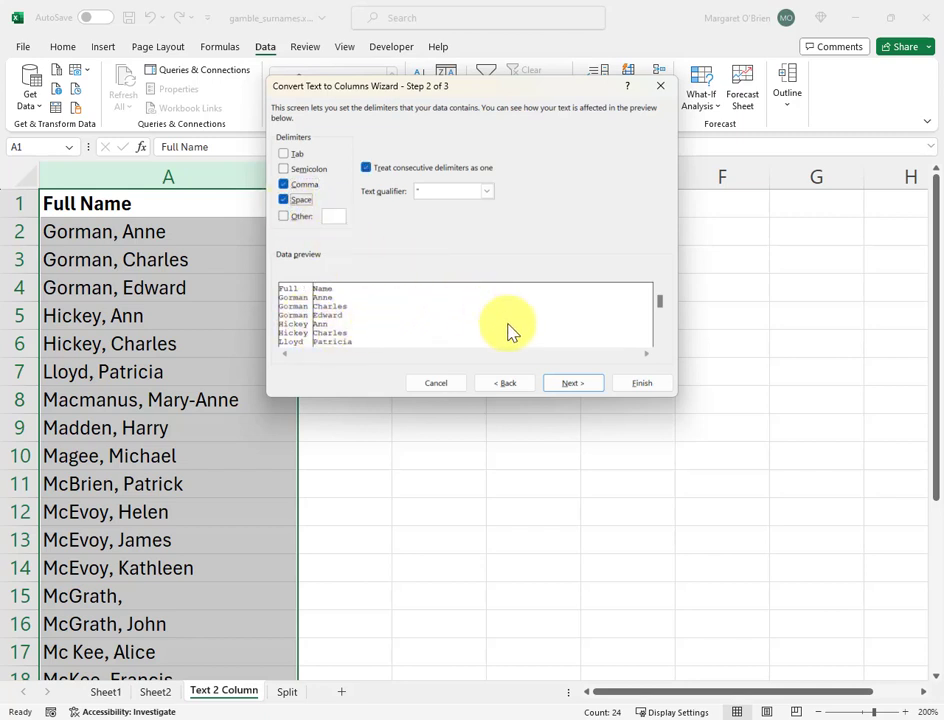
click(569, 390)
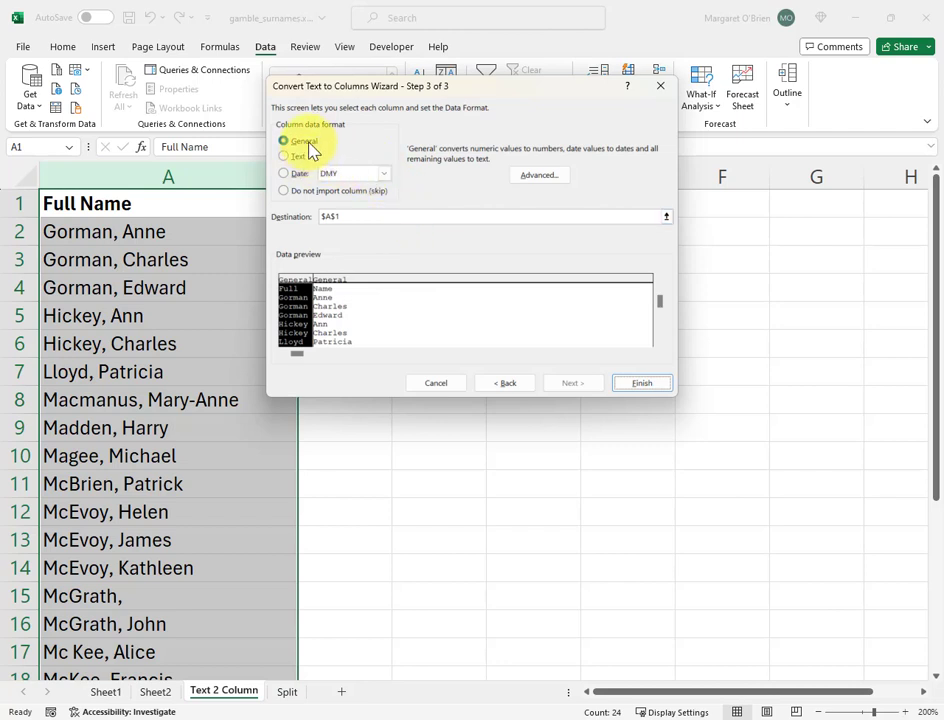
click(648, 388)
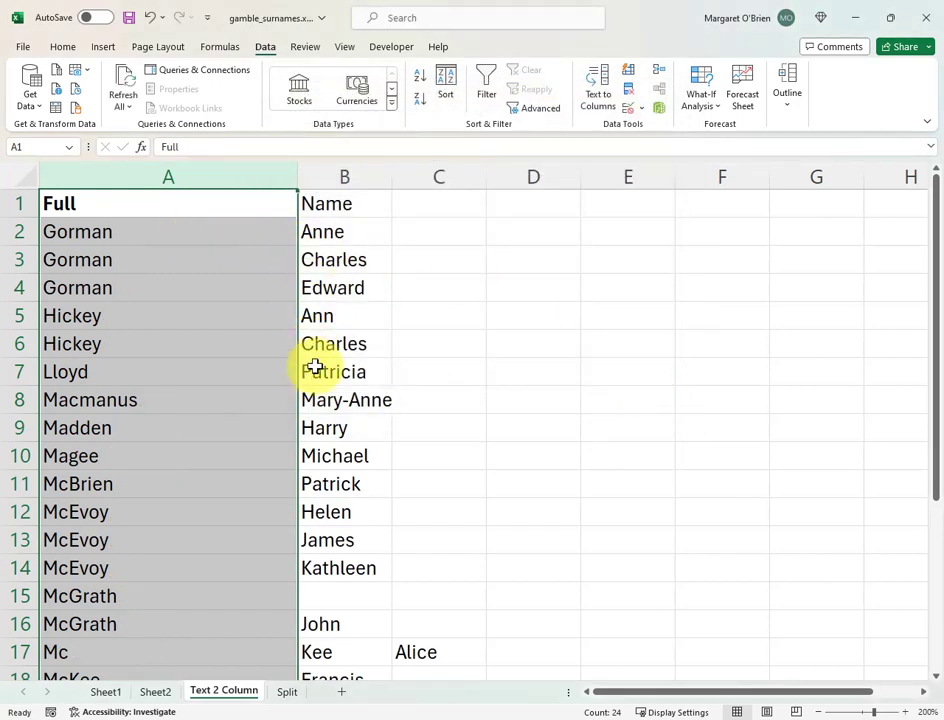
Enter the headers Last Name in A1 and First Name in B1.
click(160, 208)
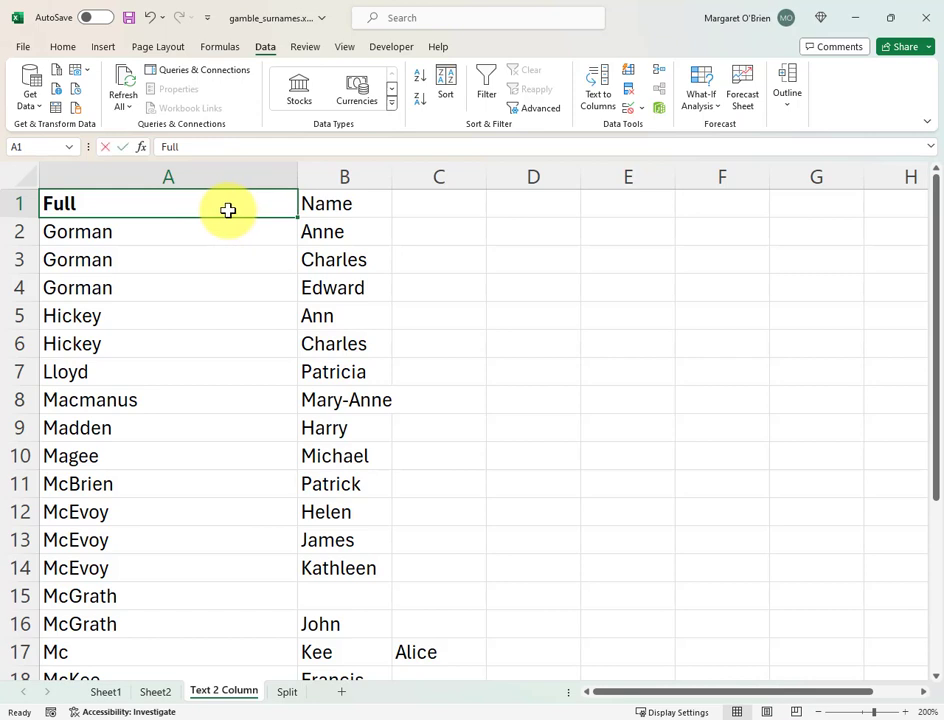
text(Last Name)
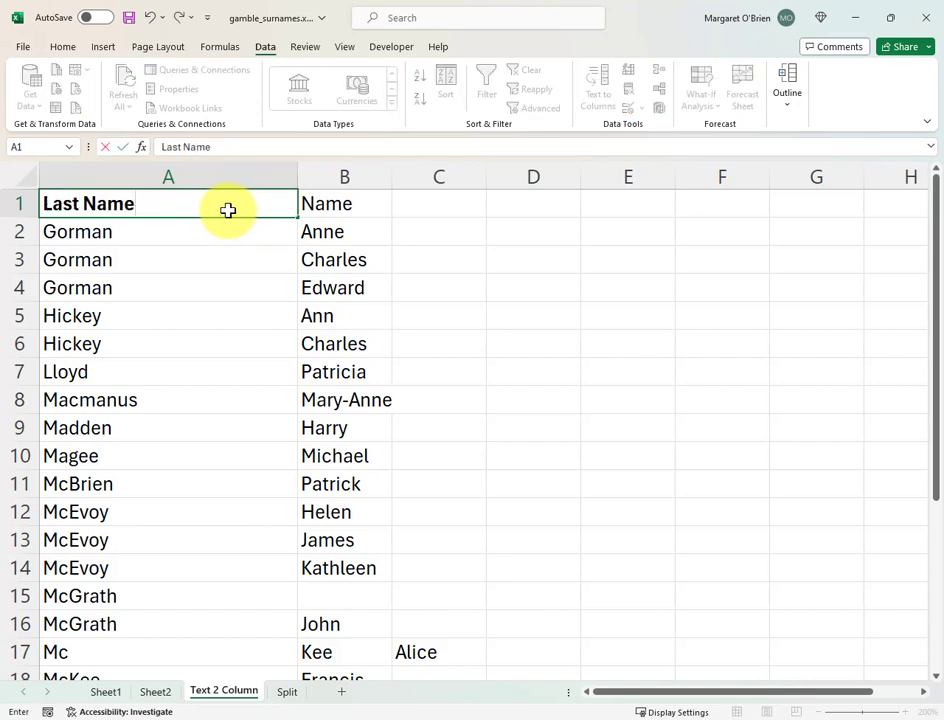
key(Tab)
text(First Name)
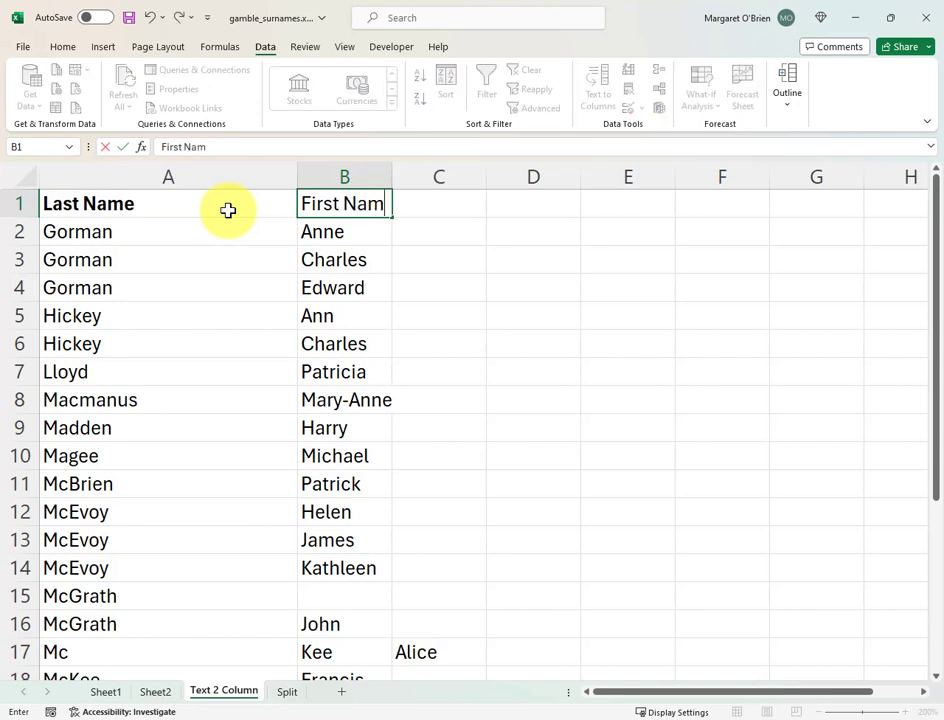
Bold the First Name header and autofit column B to its names.
key(shift+Home)
click(62, 46)
click(97, 98)
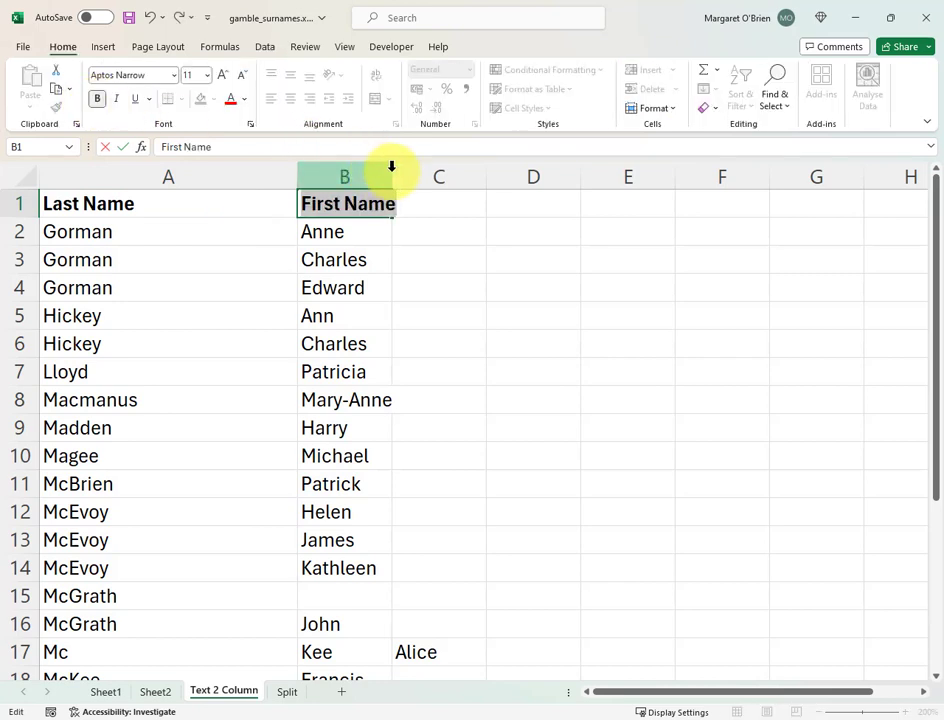
key(Return)
click(350, 176)
double_click(392, 176)
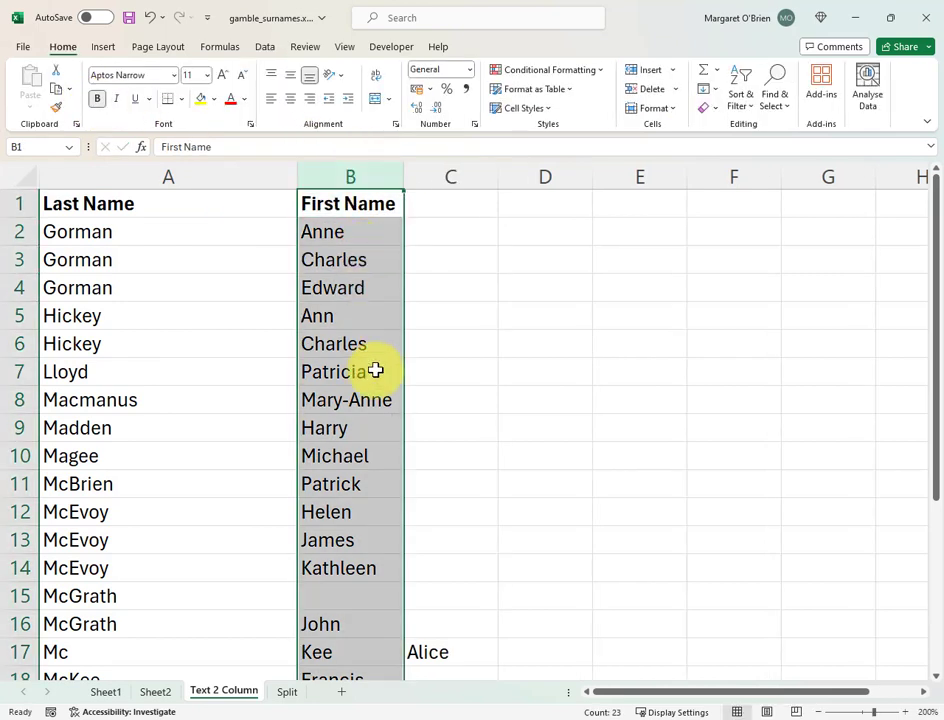
click(339, 315)
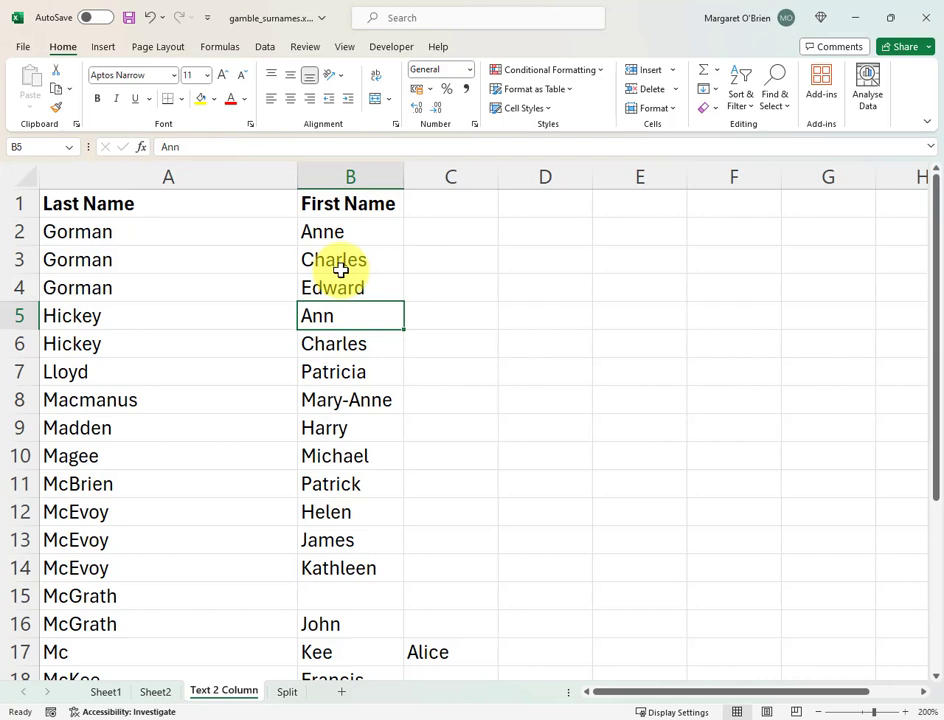
click(340, 399)
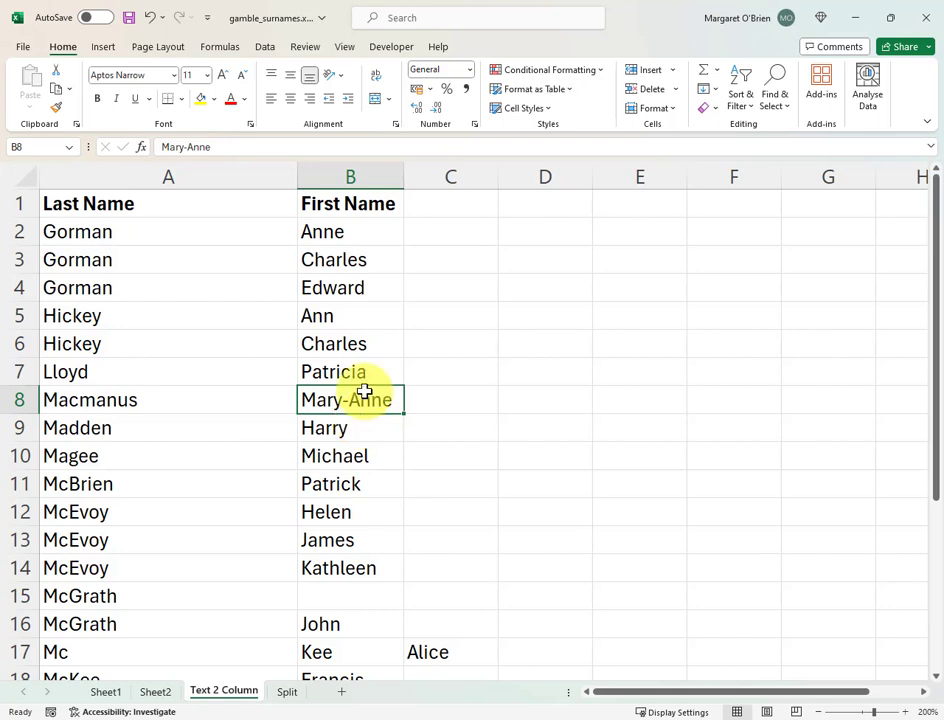
click(212, 601)
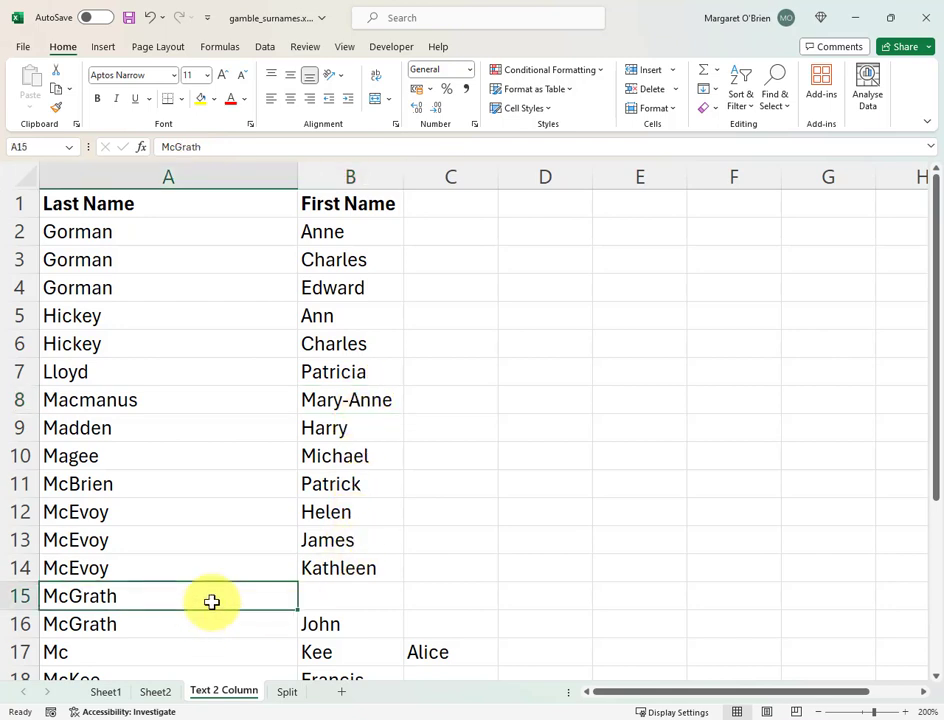
click(346, 604)
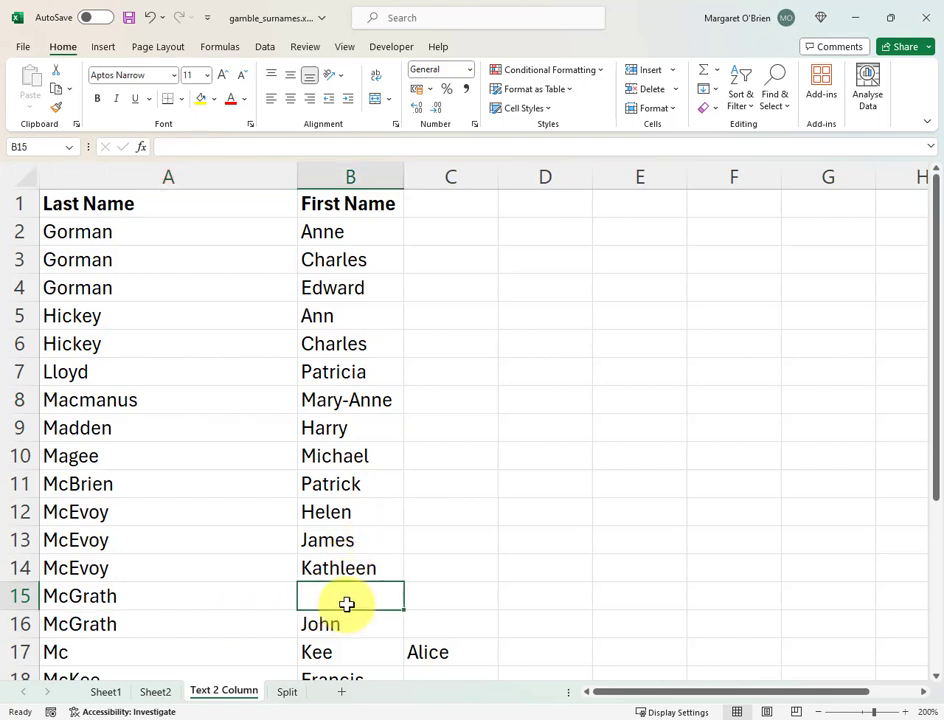
click(268, 657)
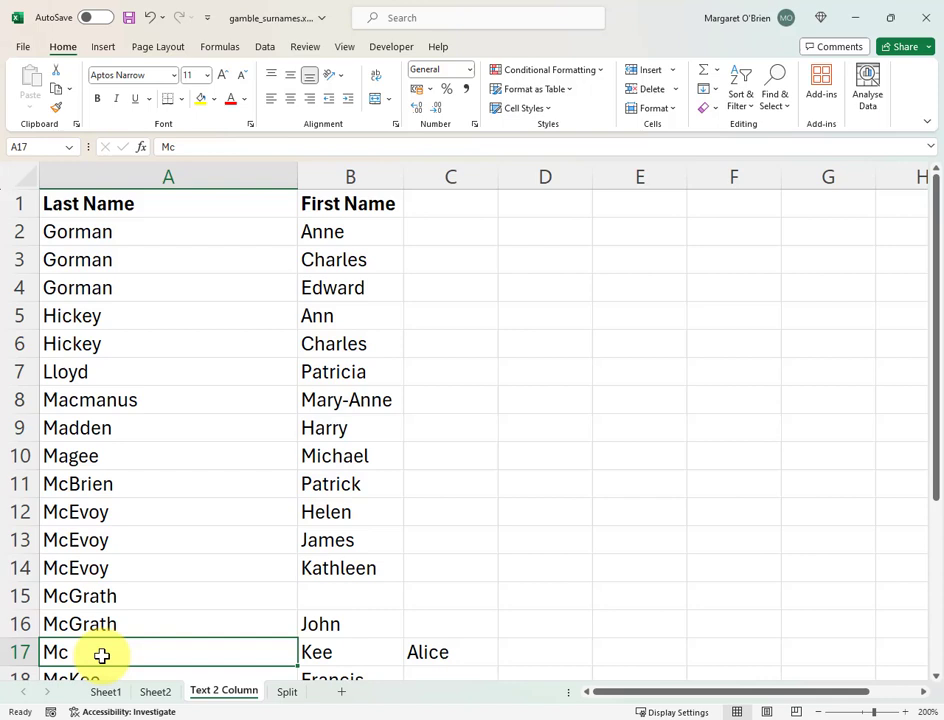
Correct the A17 surname to Mc Kee and clear the stray entry from E17.
click(633, 655)
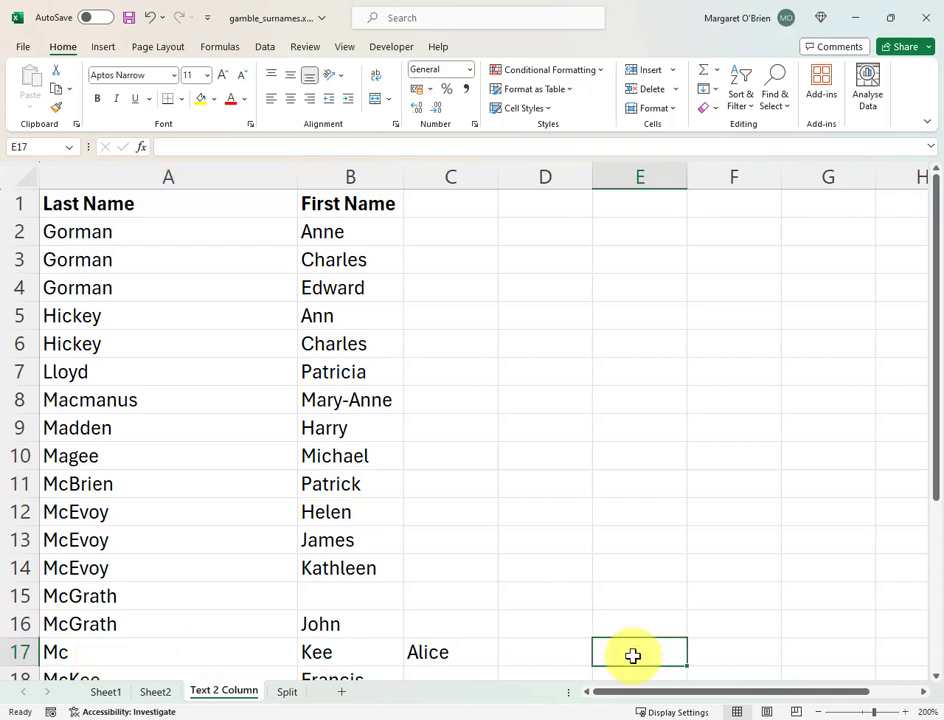
text(Mc Kee)
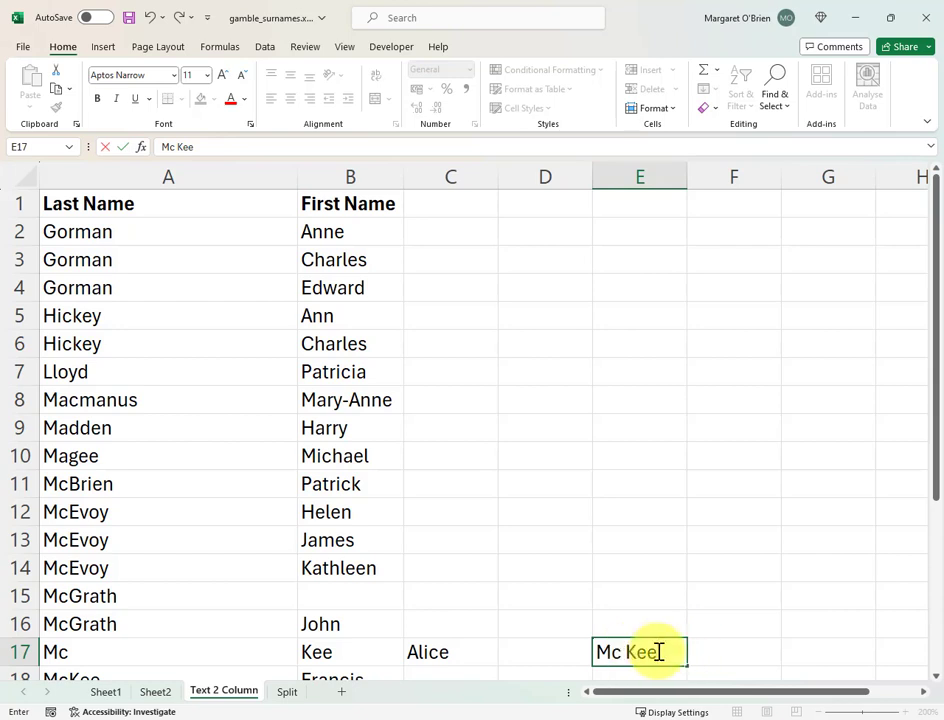
key(BackSpace)
key(BackSpace)
key(BackSpace)
key(BackSpace)
key(BackSpace)
key(BackSpace)
key(F2)
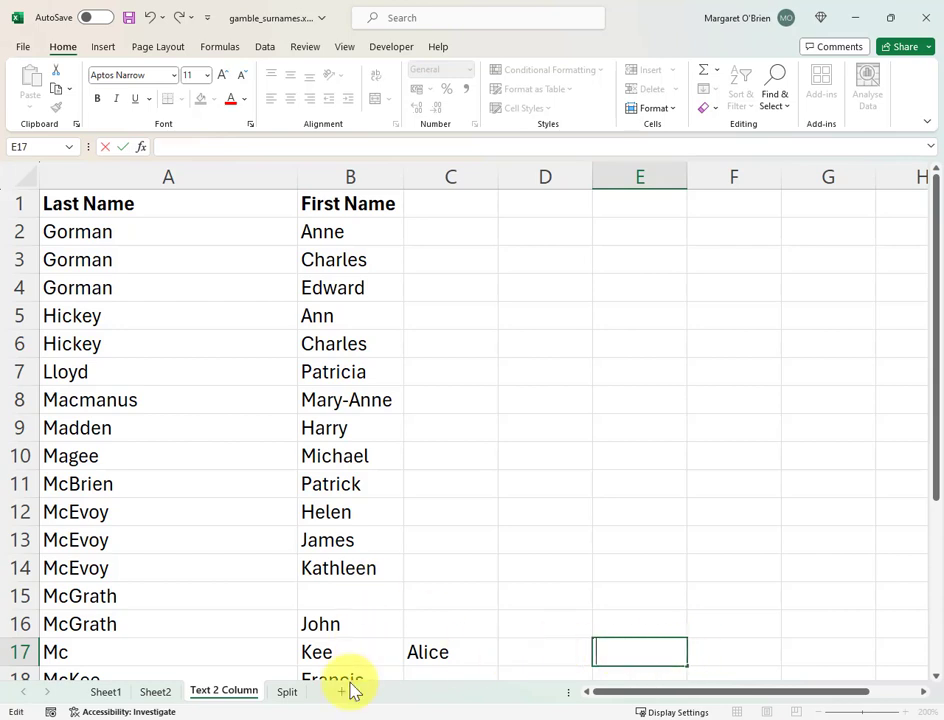
click(183, 655)
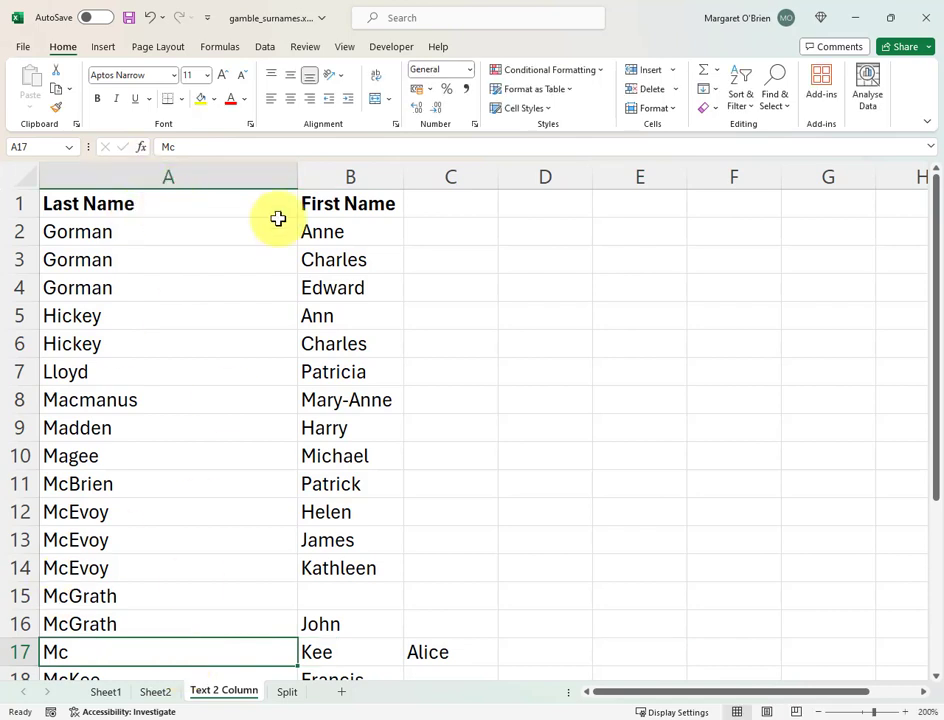
click(251, 147)
text(K)
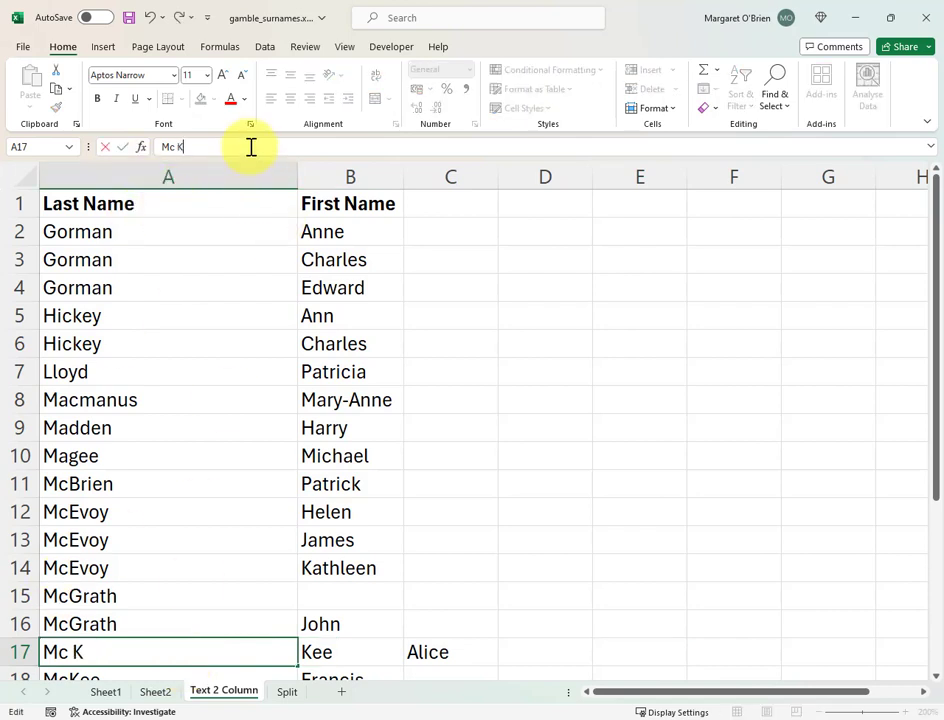
text(ee)
key(Return)
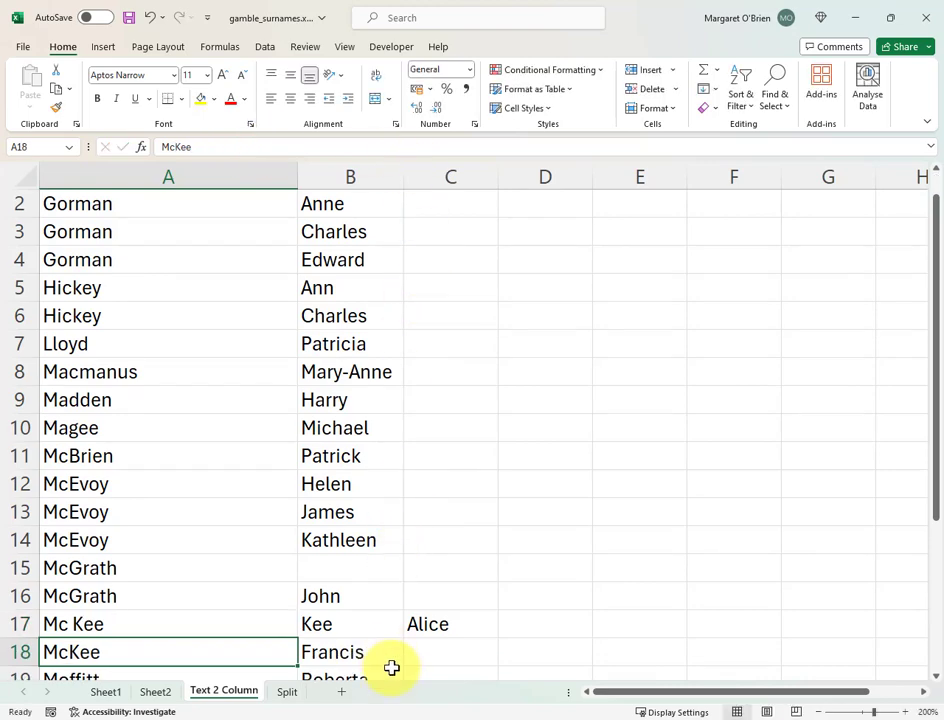
Move Alice from C17 into B17 under First Name.
click(440, 625)
key(ctrl+x)
click(358, 630)
key(ctrl+v)
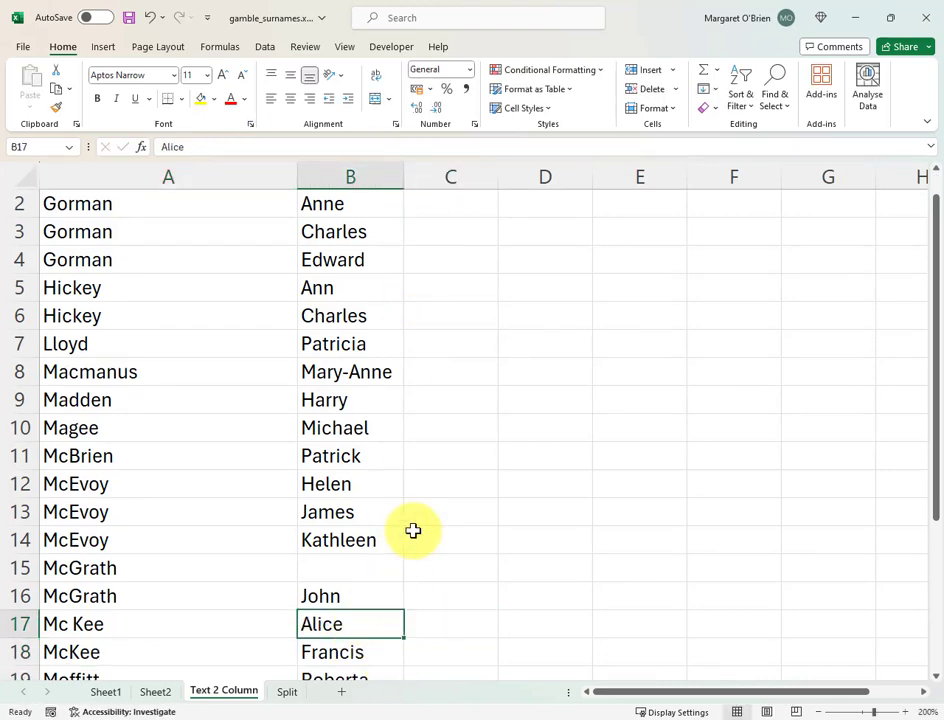
scroll(413, 530, down, 3)
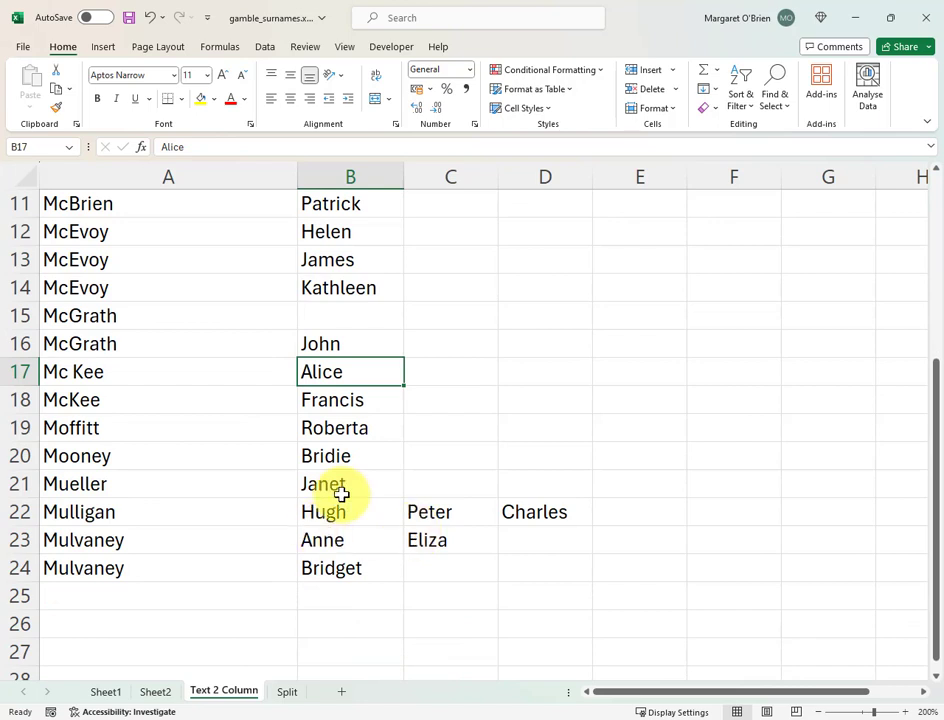
Inspect the Hugh row with extra name Peter in C22 and the Mulvaney row.
click(330, 510)
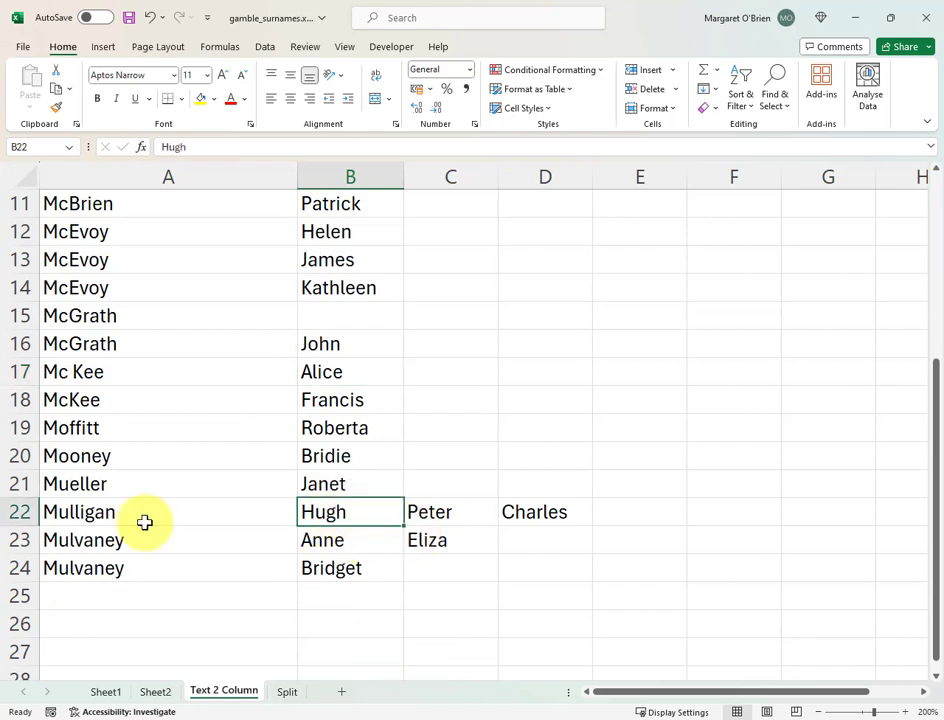
click(437, 513)
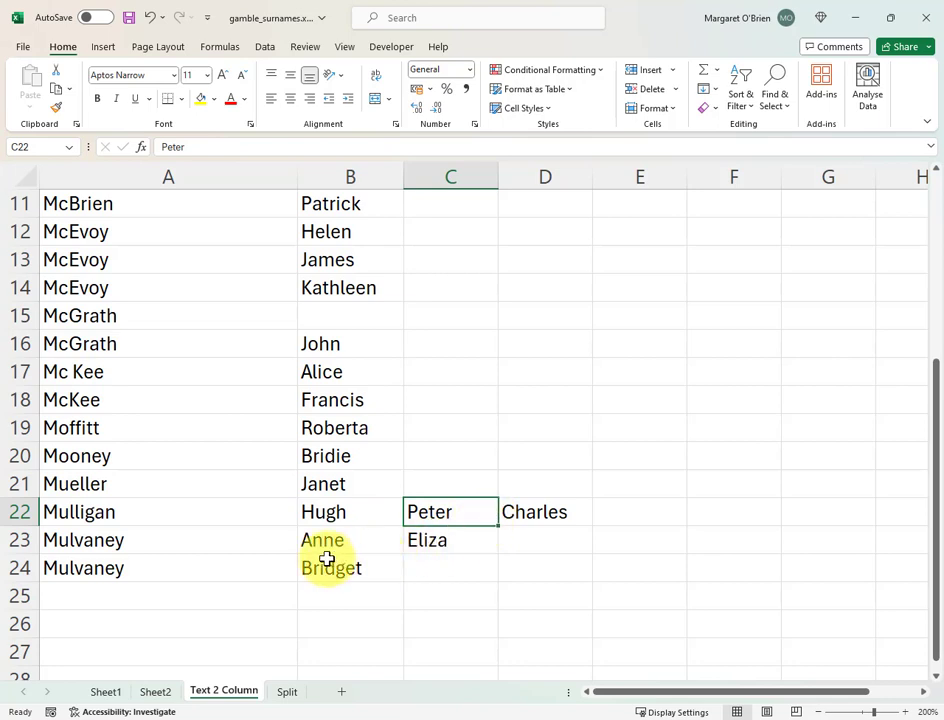
click(185, 543)
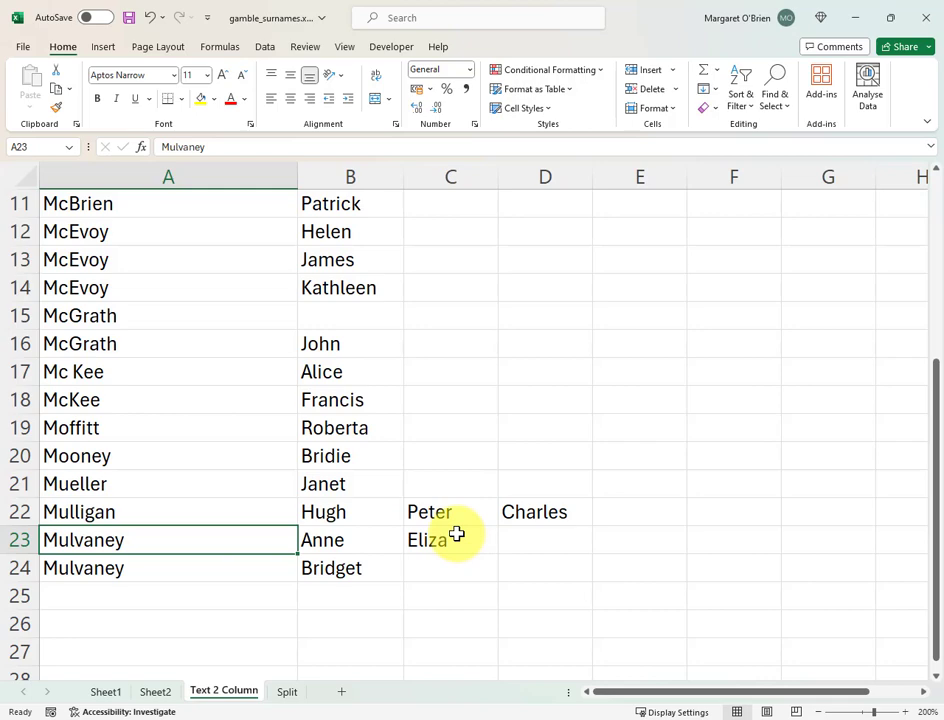
scroll(456, 533, up, 3)
Label C1 as Middle and D1 as Middle 2.
click(464, 209)
text(Middle)
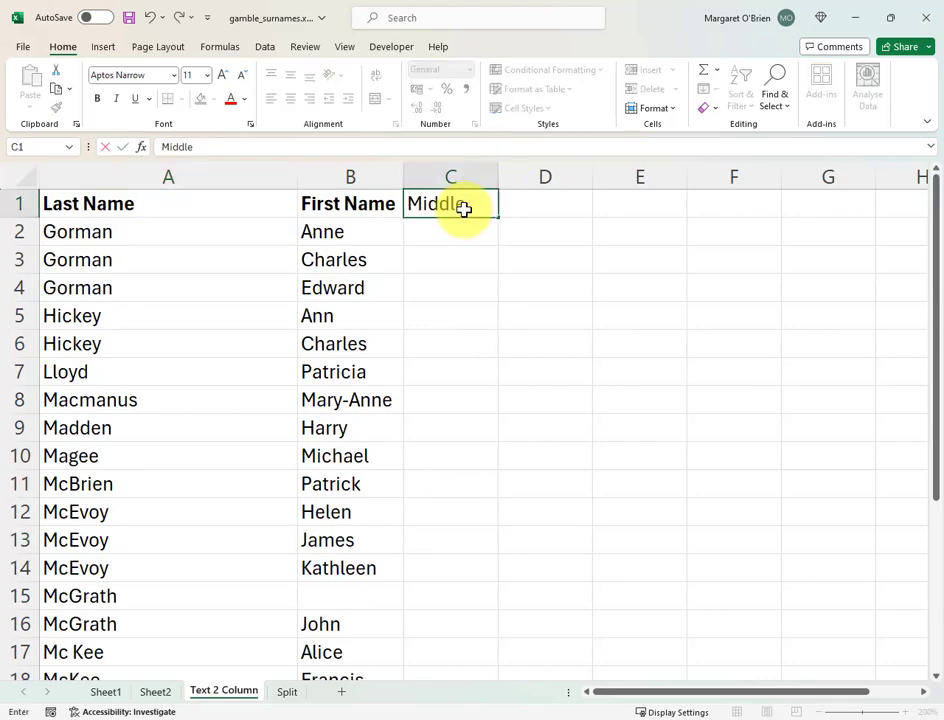
key(Tab)
text(Midd)
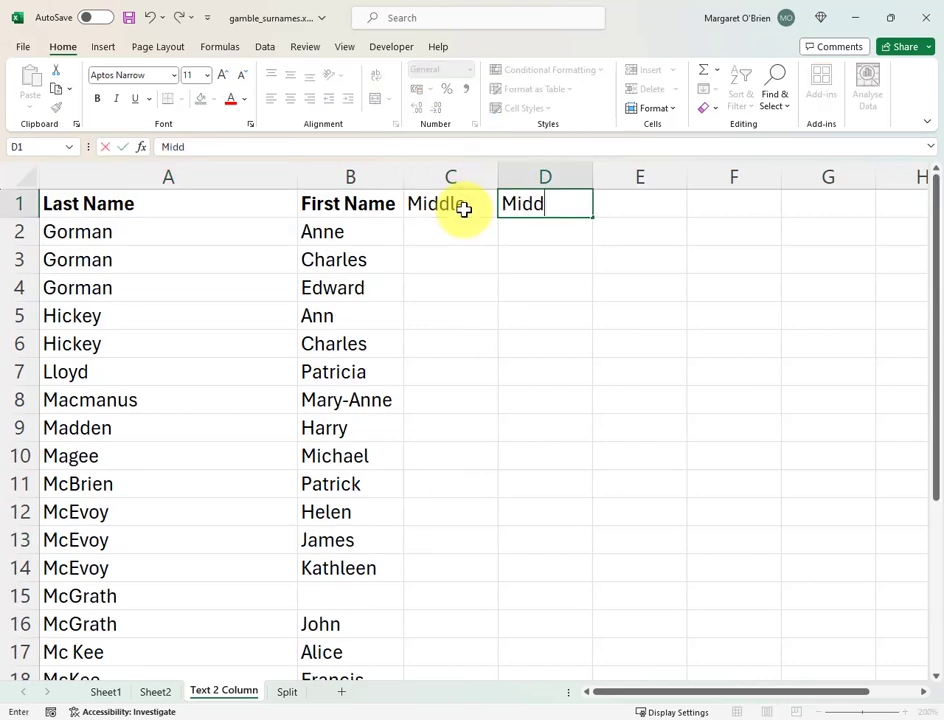
text(le 2)
click(437, 295)
Review the first names Hugh in B22 and Anne in B23.
scroll(439, 299, down, 4)
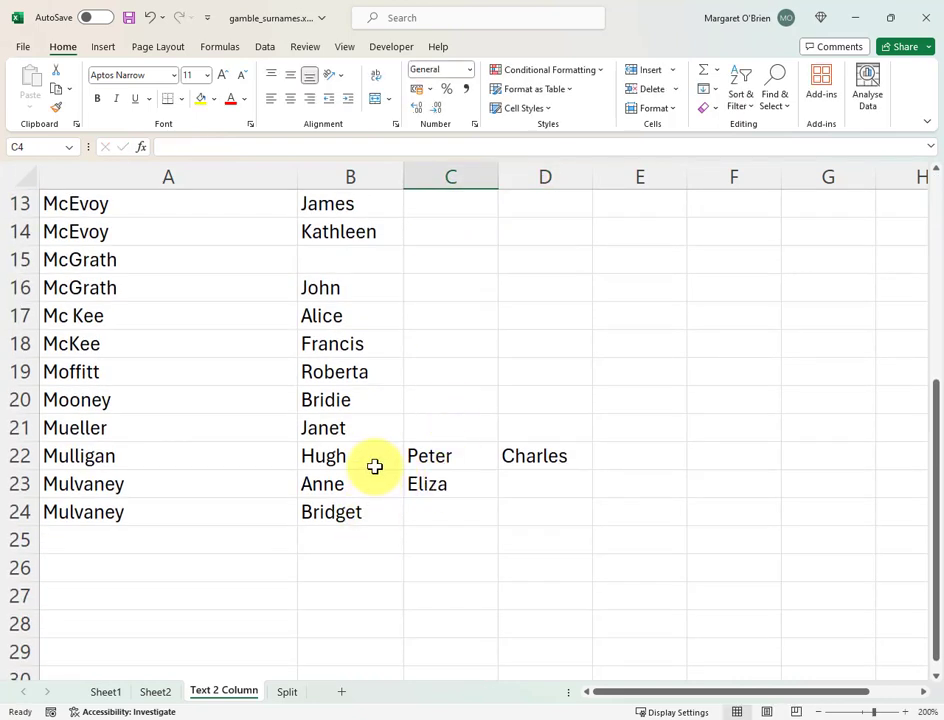
click(360, 461)
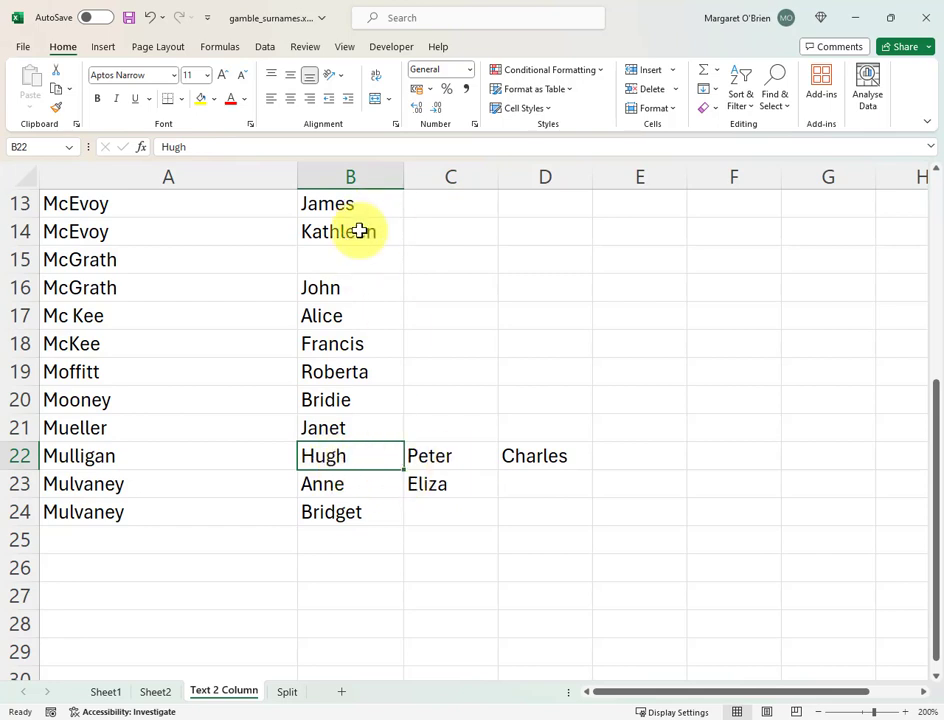
click(362, 492)
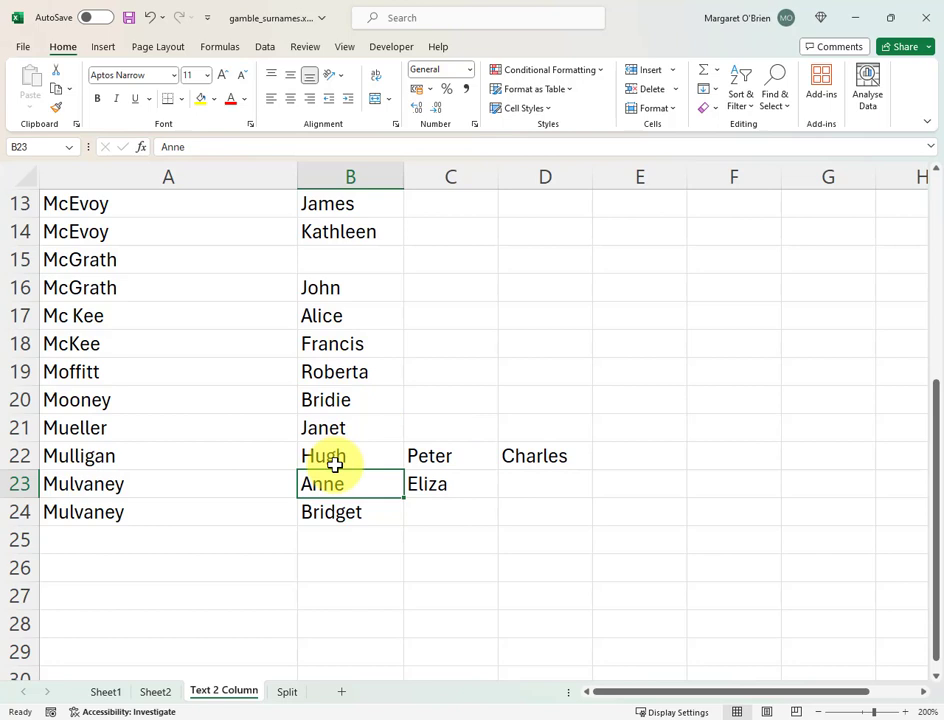
scroll(305, 318, up, 4)
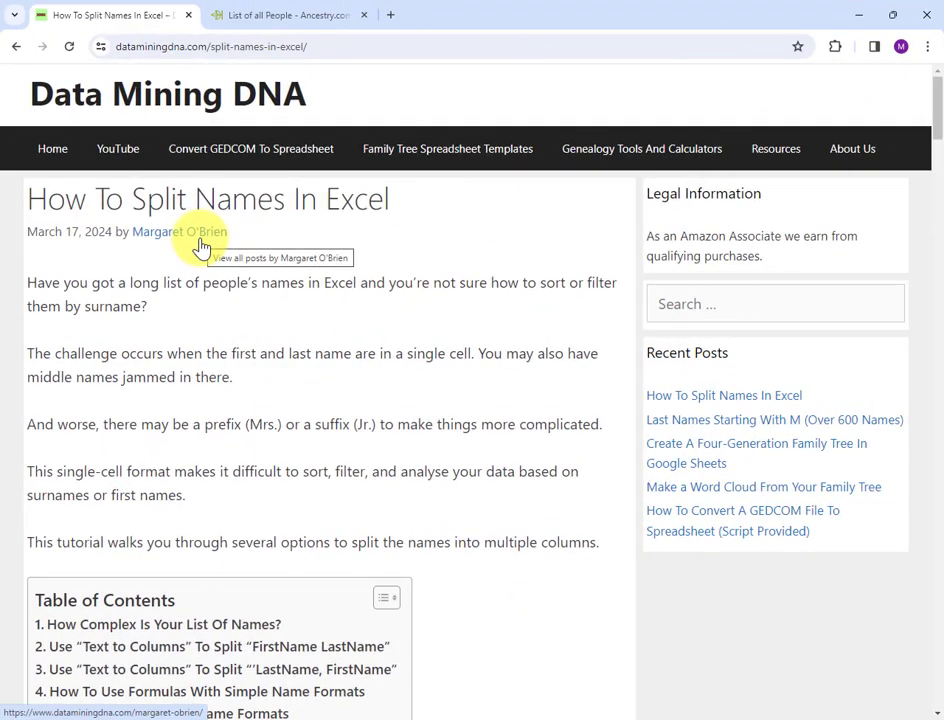
Read the article, highlighting the Mary Mabel Sarah, Jr. suffix and Dr. prefix name examples.
scroll(400, 499, down, 5)
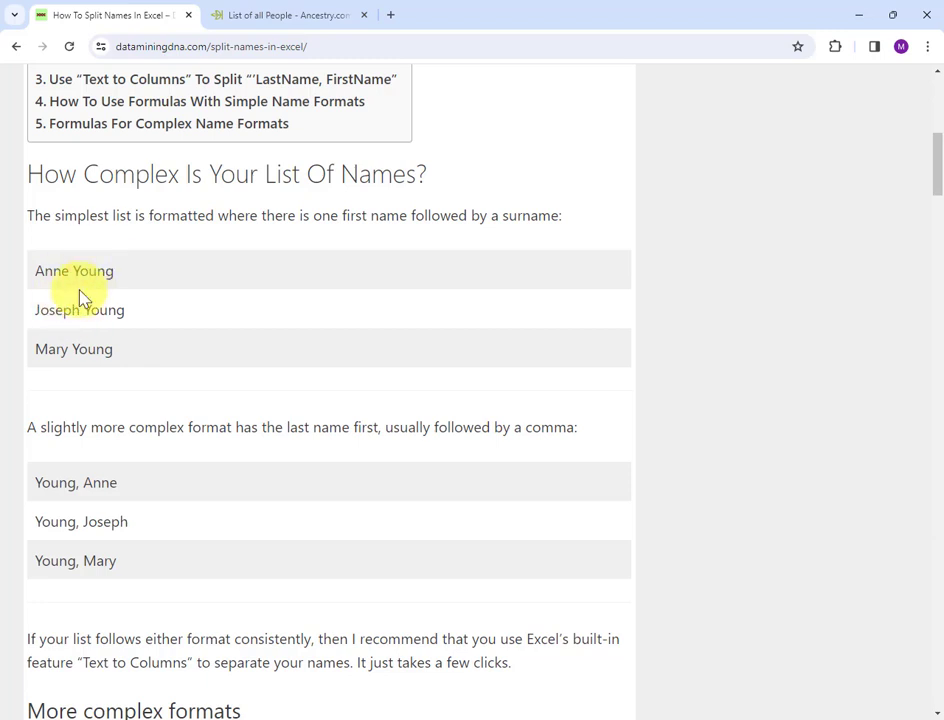
scroll(91, 348, down, 5)
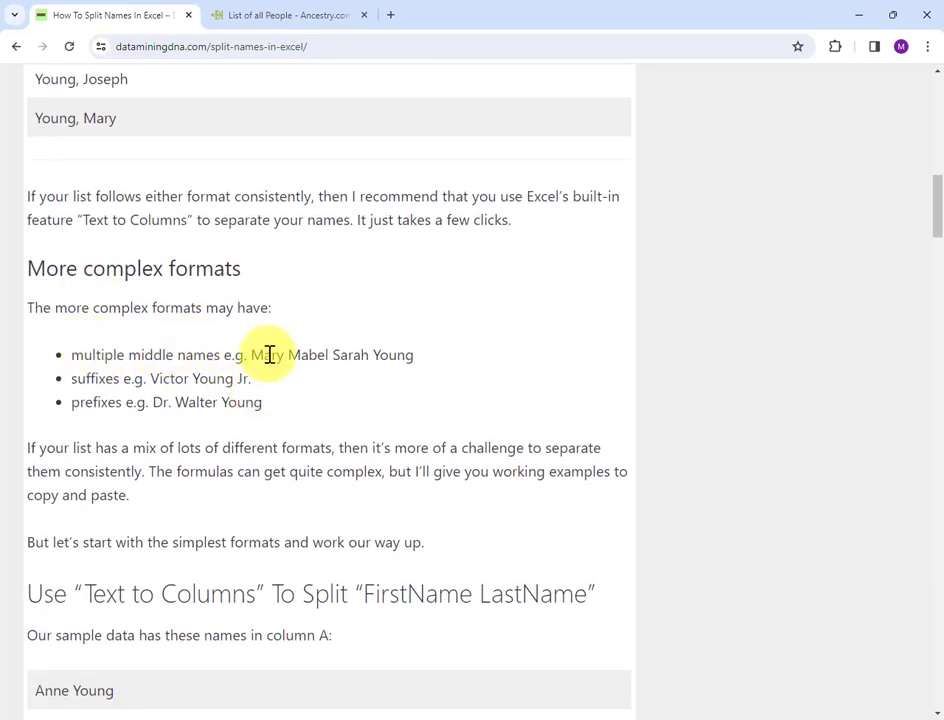
drag(250, 355, 413, 355)
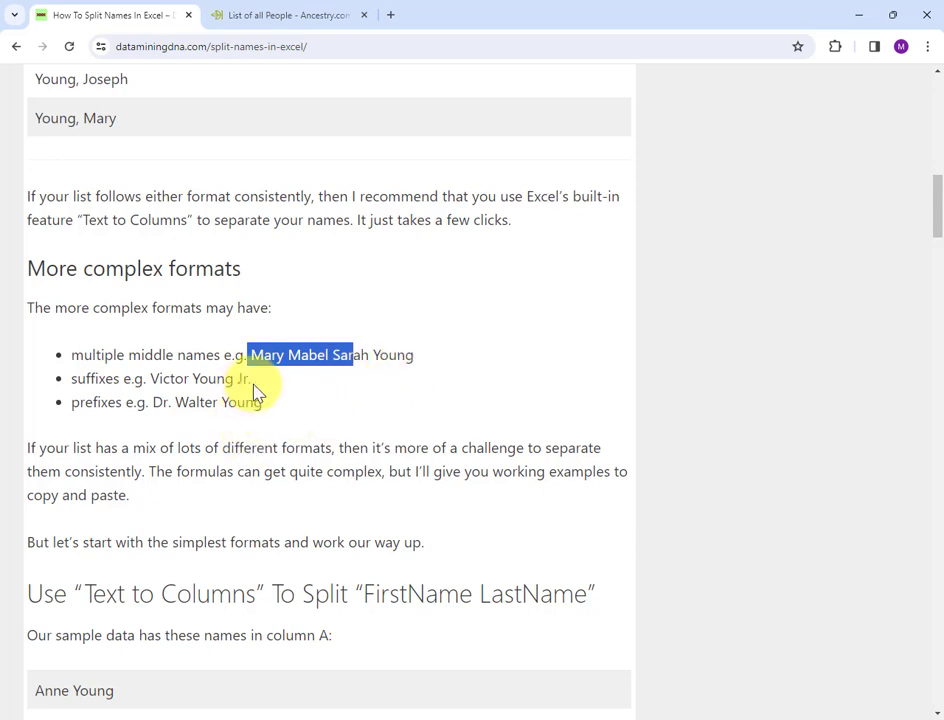
drag(252, 379, 235, 379)
click(171, 400)
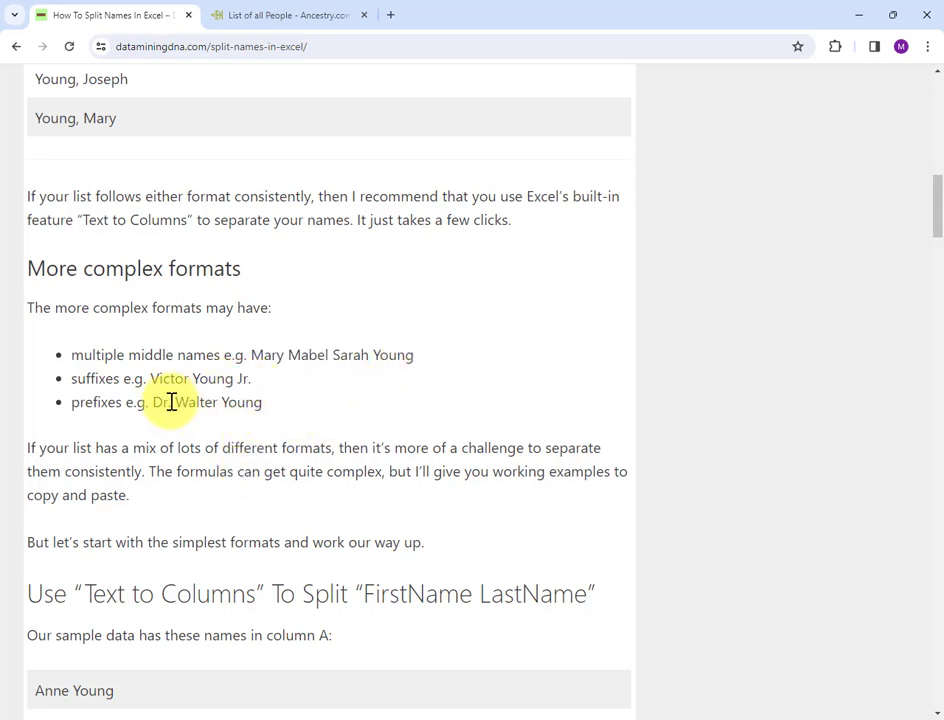
drag(150, 401, 173, 401)
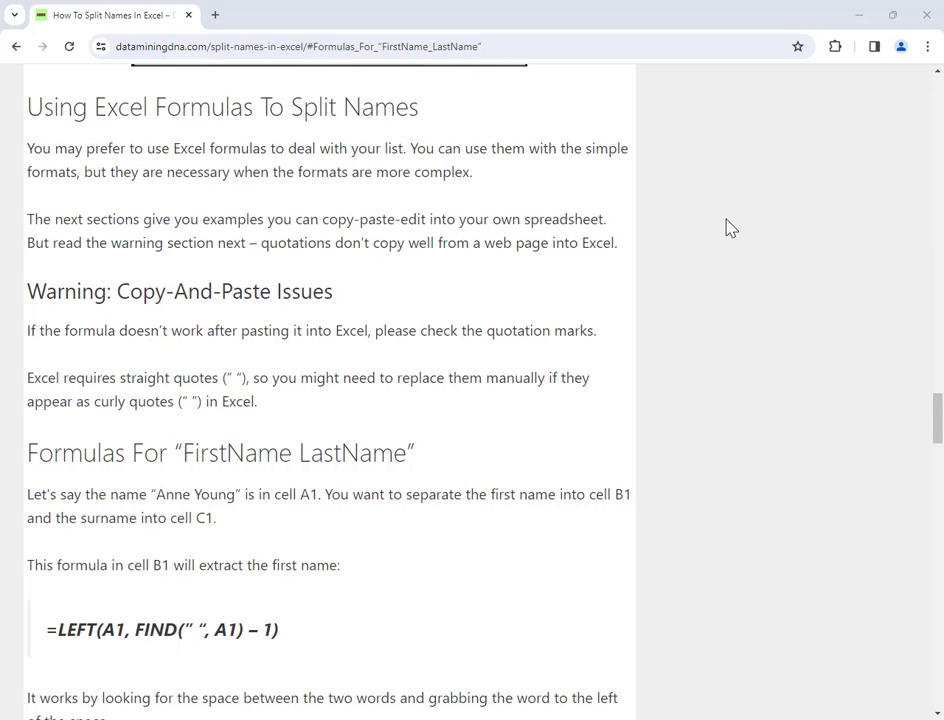
scroll(731, 228, up, 20)
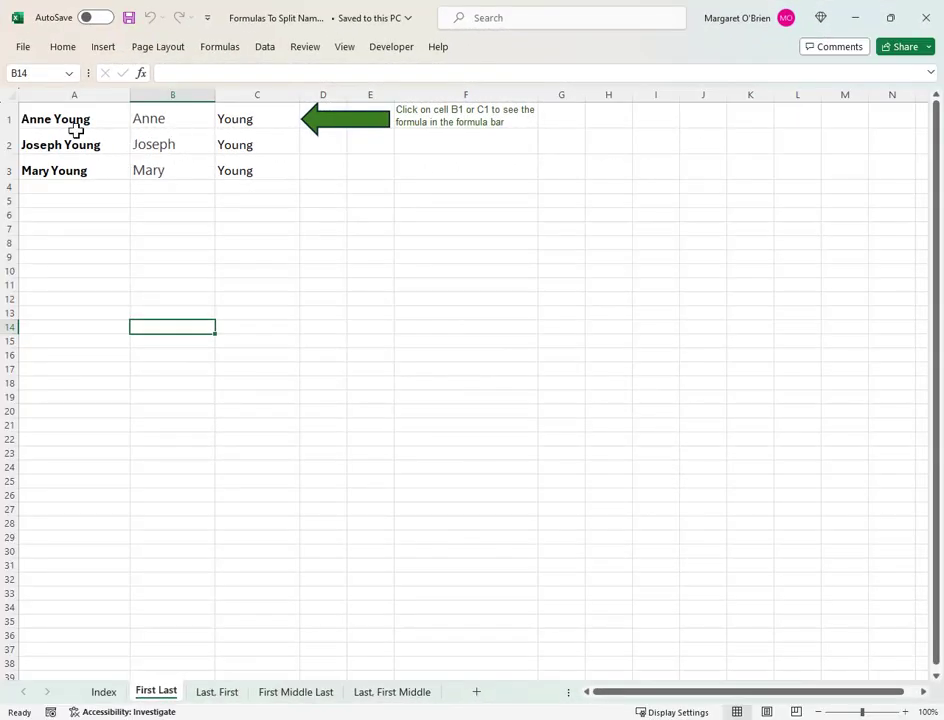
Review the First Last sheet's first-name formula in B1 and surname formula in C1.
click(170, 124)
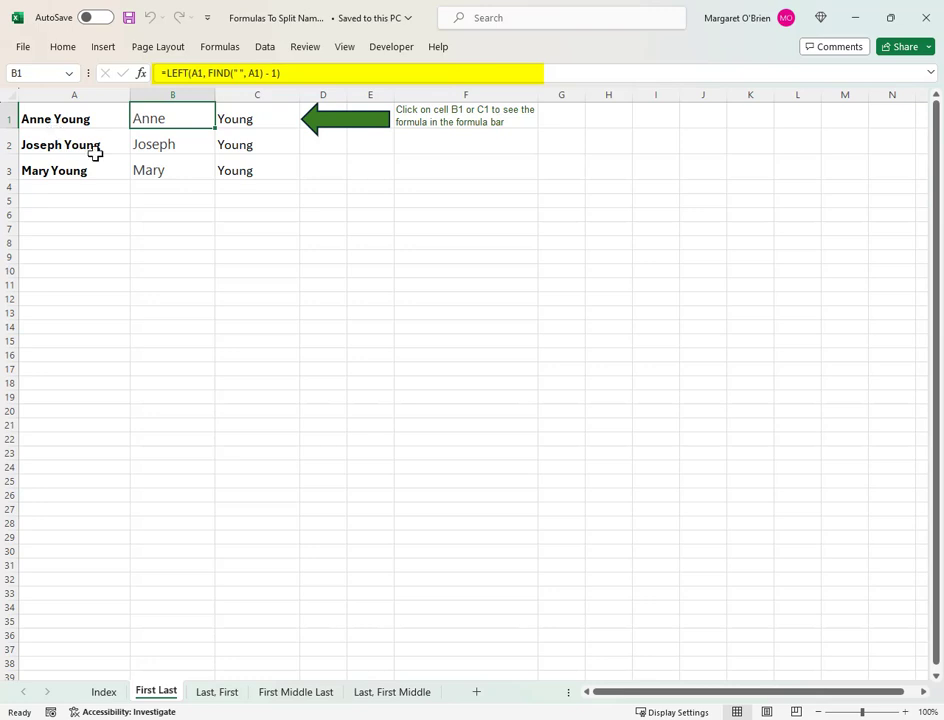
click(251, 119)
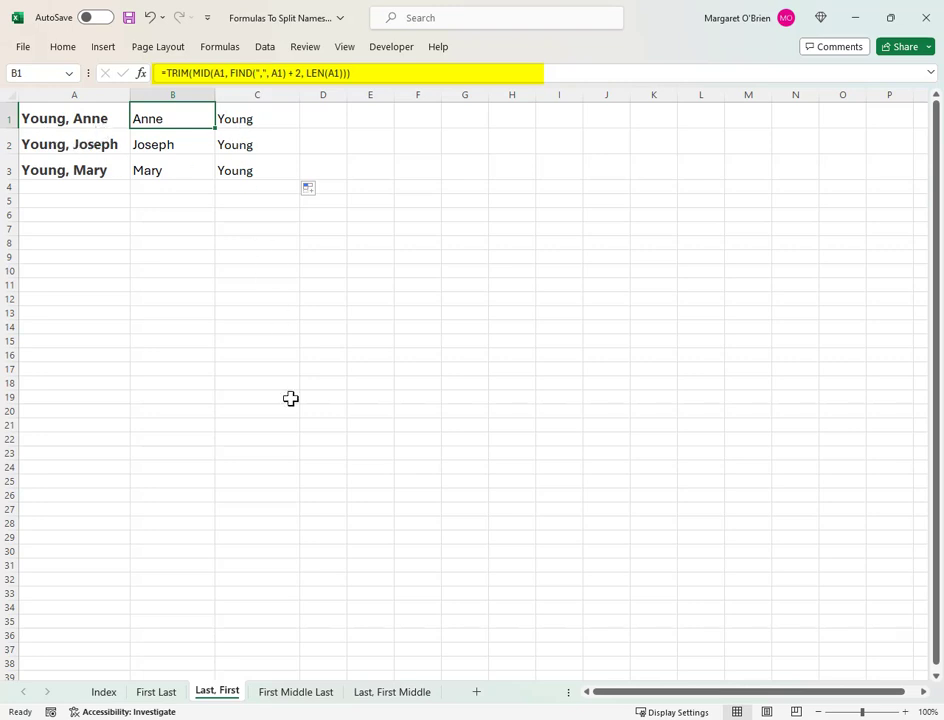
On the First Middle Last sheet, inspect the first-and-middle-name formulas in B2–B3 and the surname formulas in C1 and C3.
click(322, 692)
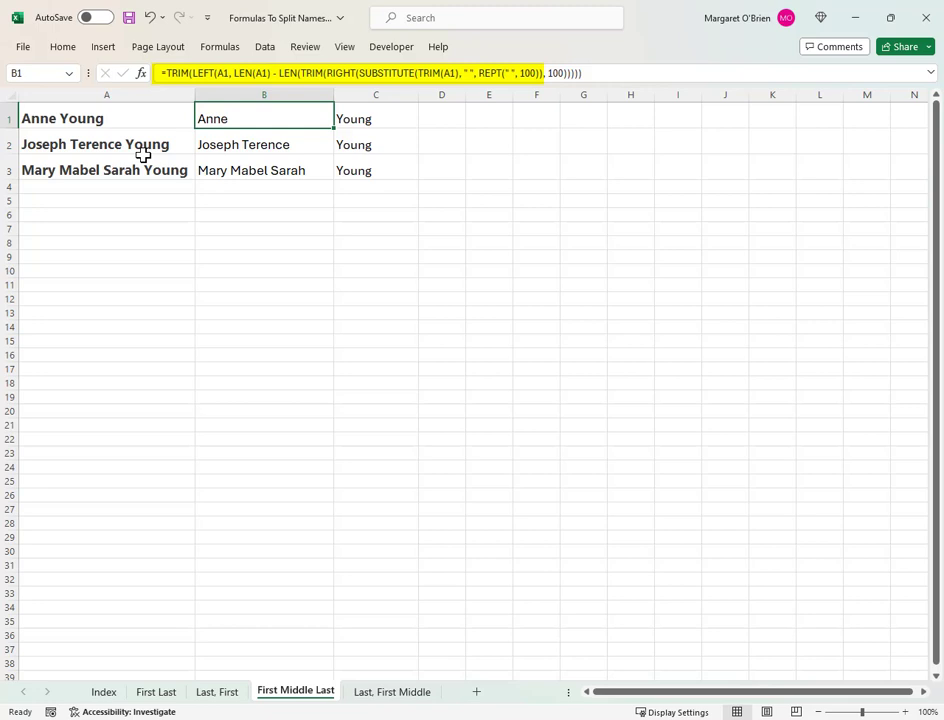
click(249, 152)
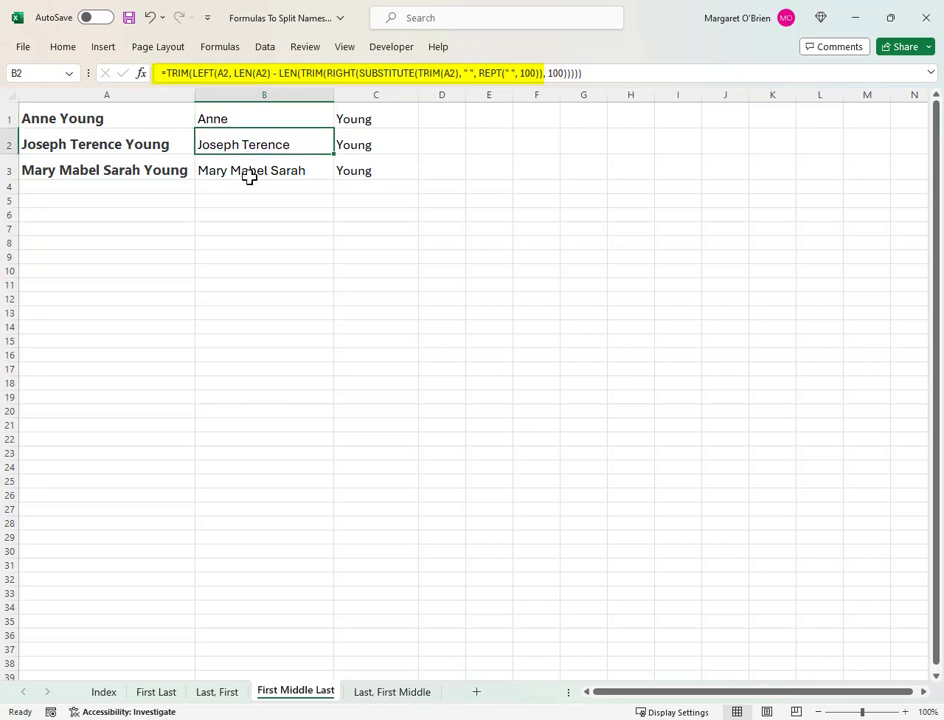
click(249, 176)
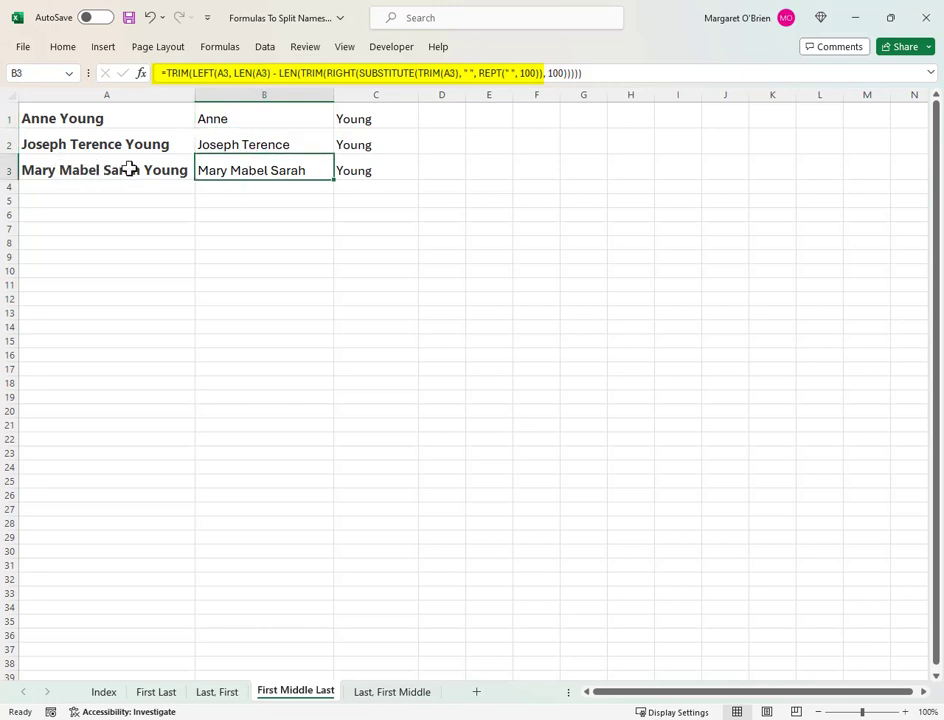
click(370, 122)
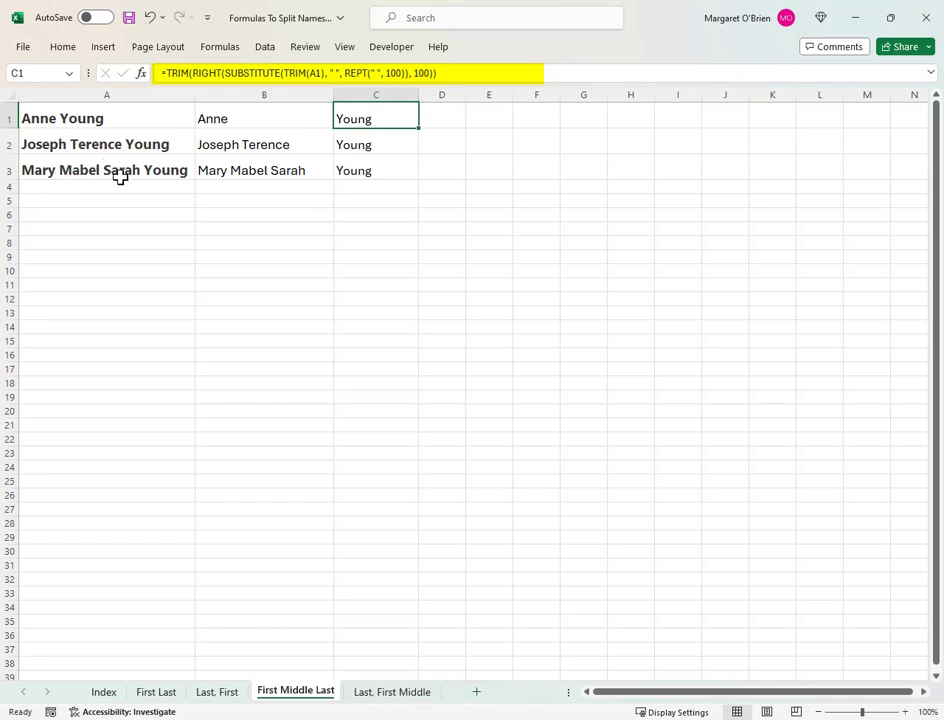
click(341, 178)
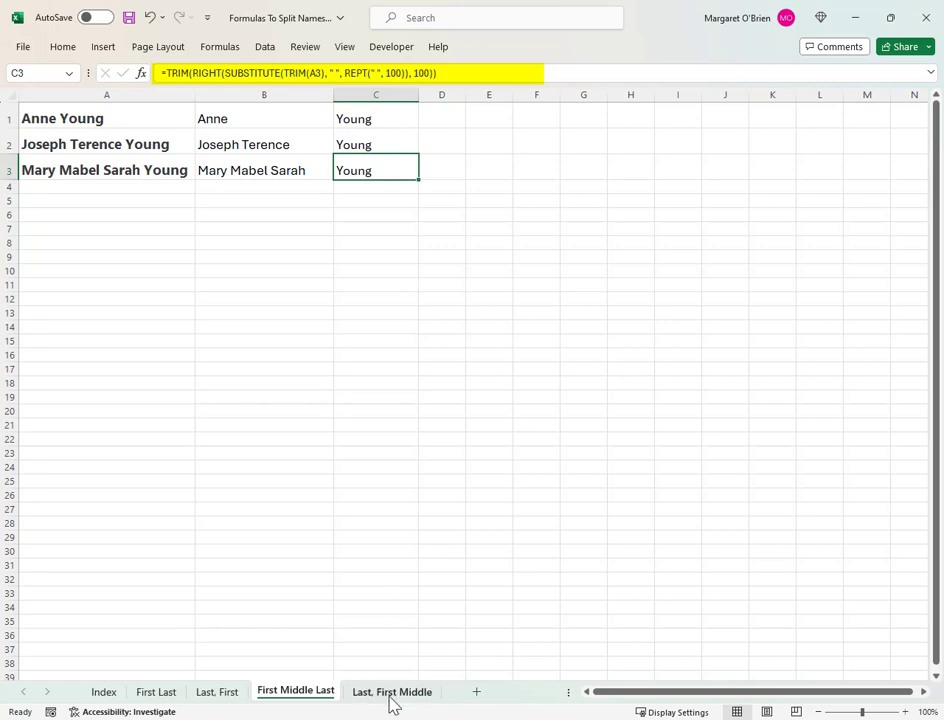
On the Last, First Middle sheet, inspect the first-and-middle formulas in B2–B3 and the surname formula in C1.
click(390, 694)
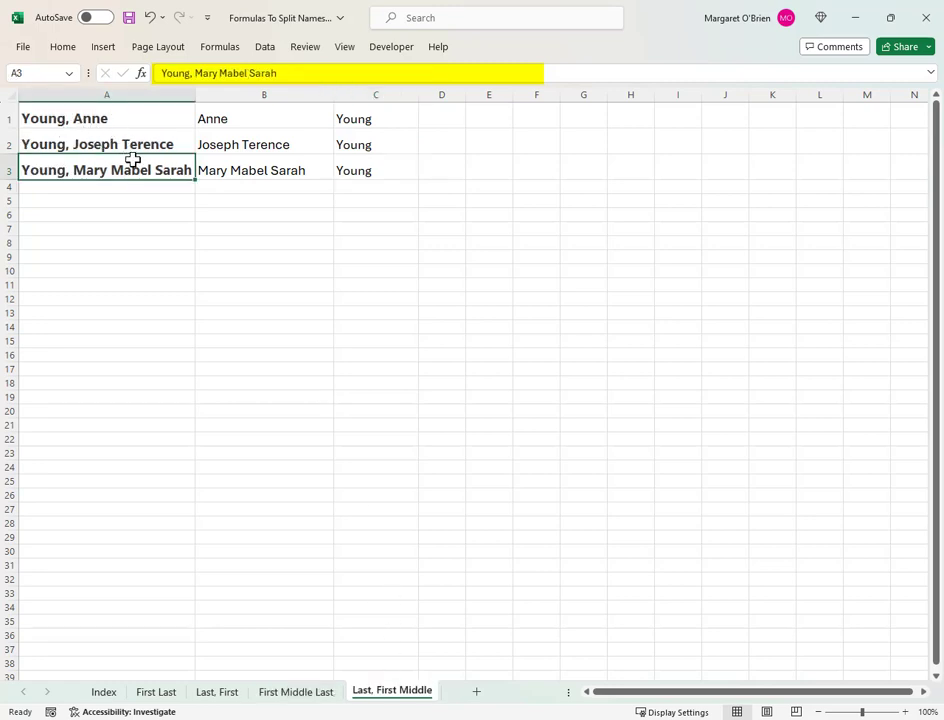
click(272, 145)
click(283, 170)
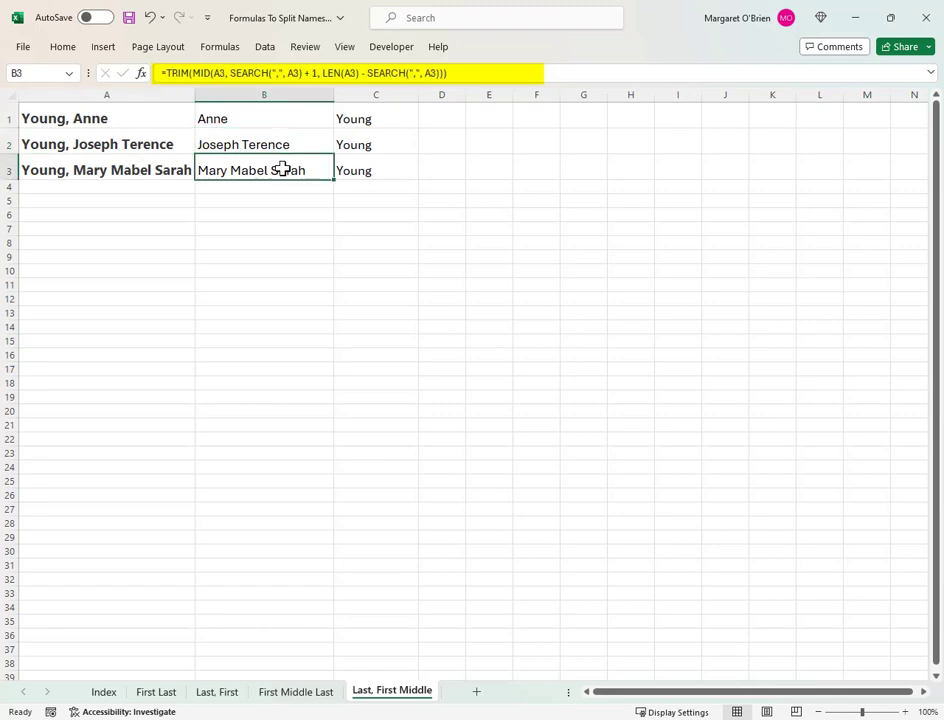
key(ctrl+Up)
key(Right)
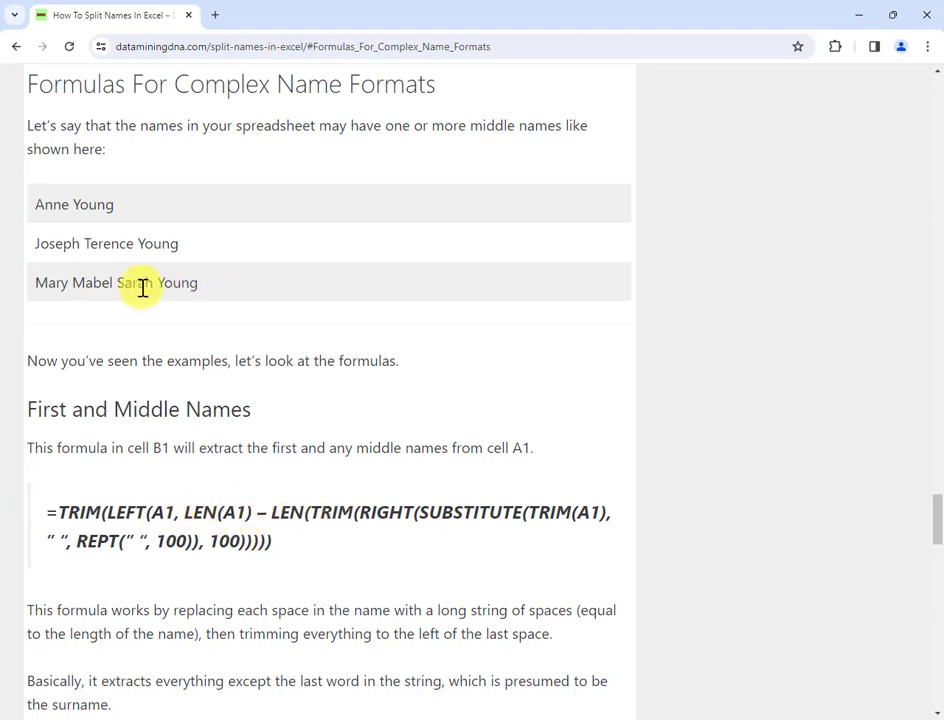
Select the article's TRIM(MID(...)) first-and-middle-names formula for names like Young, Mary Mabel Sarah.
drag(199, 284, 34, 286)
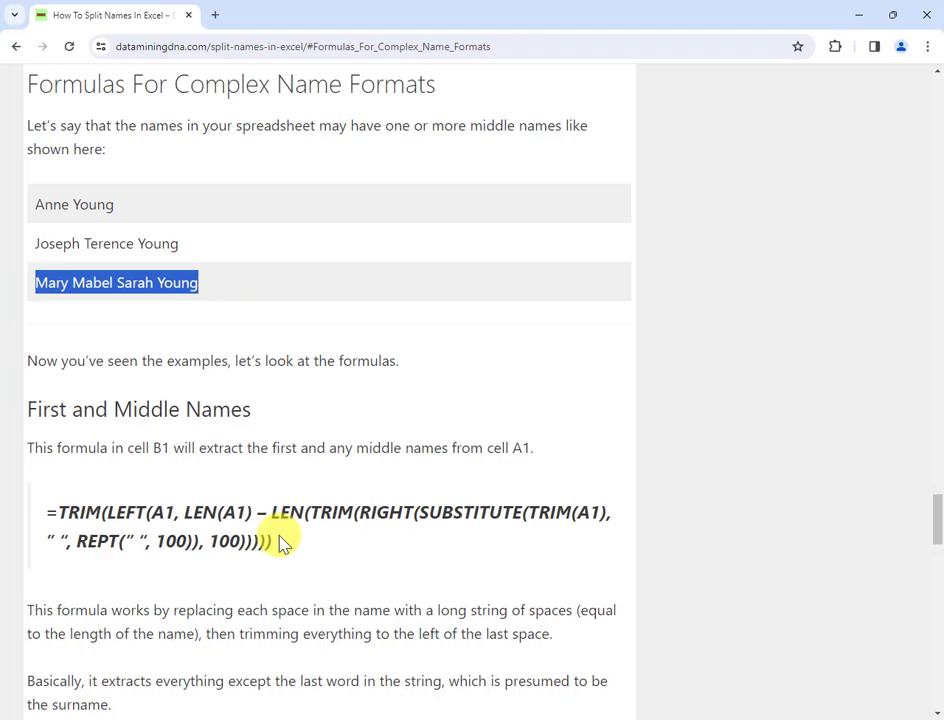
drag(940, 523, 937, 573)
scroll(937, 573, down, 3)
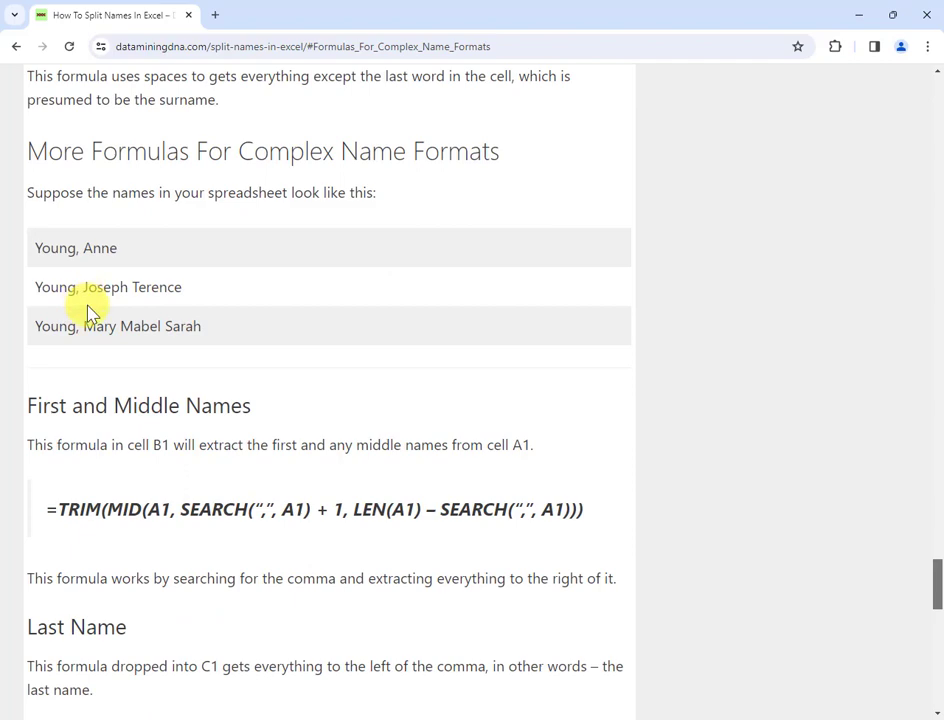
mouse_move(938, 594)
mouse_down()
mouse_move(938, 614)
mouse_move(938, 606)
mouse_up()
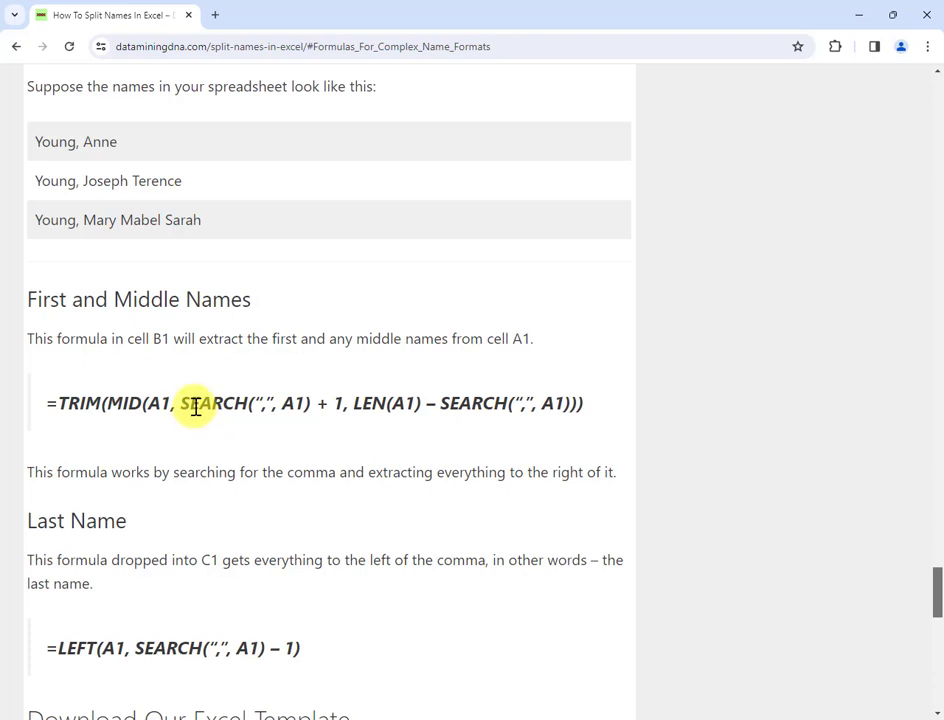
drag(266, 402, 273, 402)
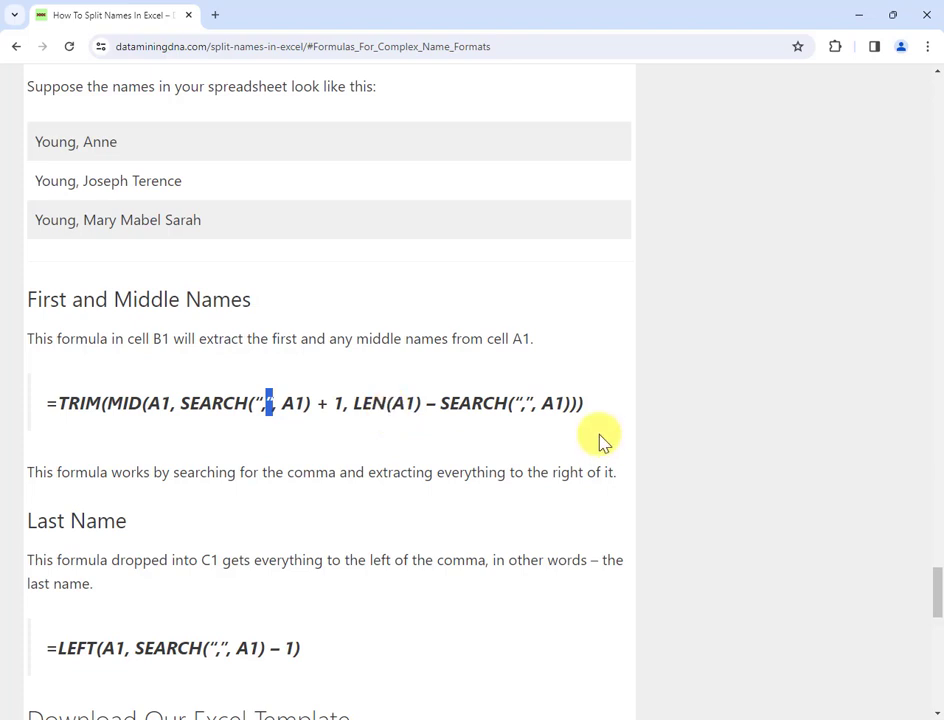
drag(598, 408, 46, 411)
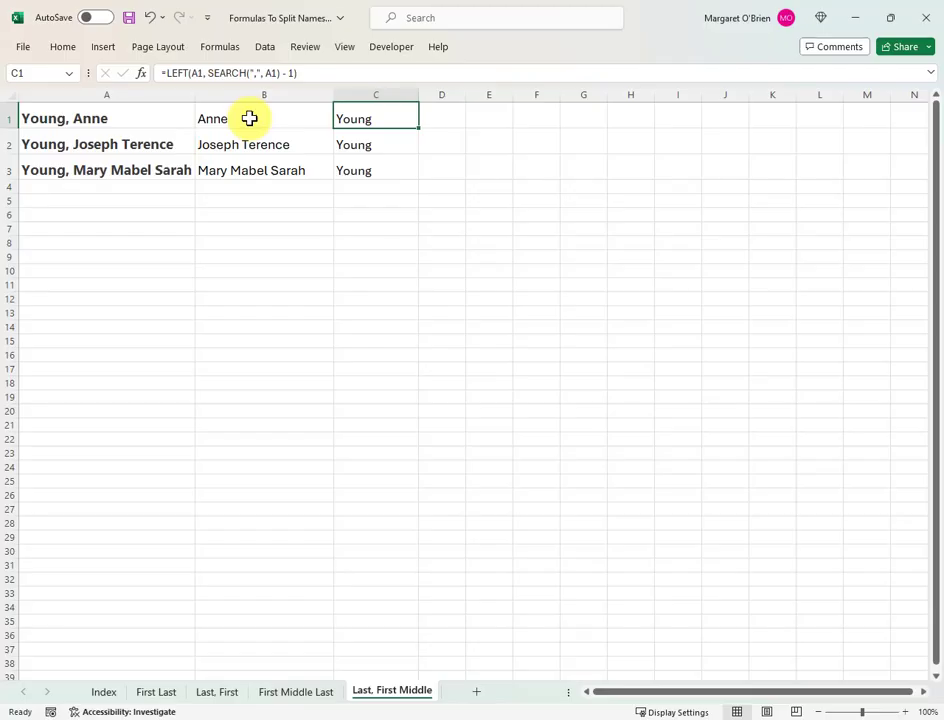
click(249, 118)
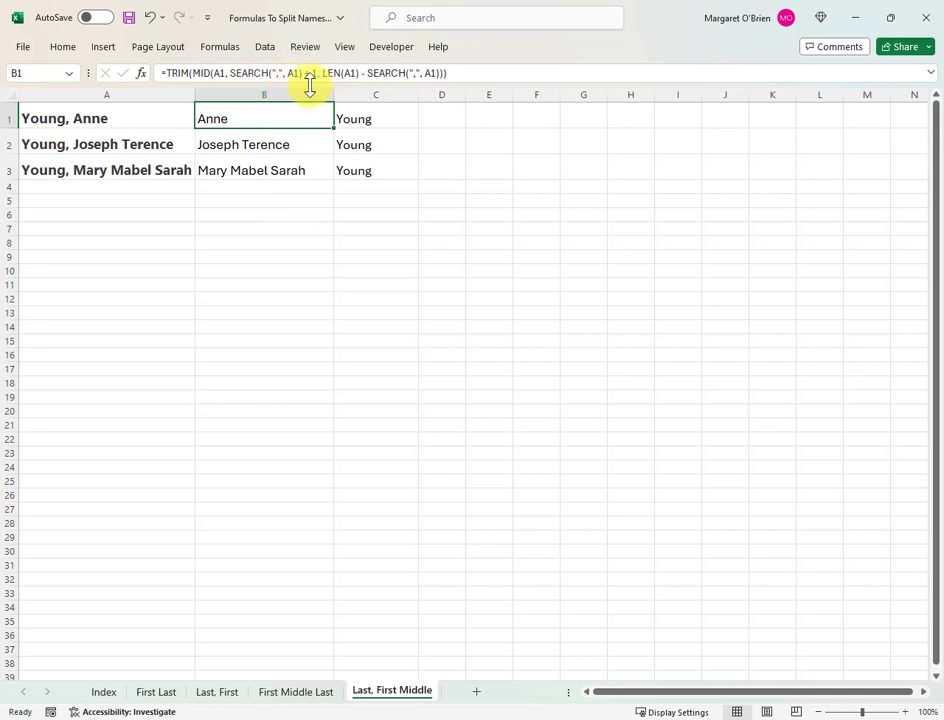
Paste the article's formula into B1 and commit it, which triggers Excel's formula-problem warning.
click(445, 74)
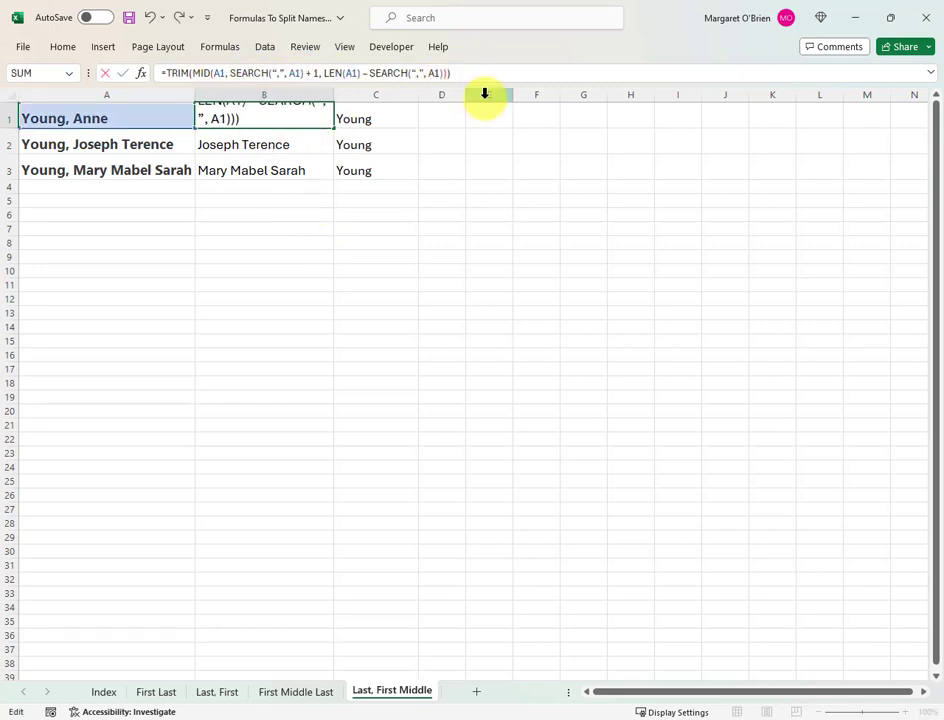
key(Return)
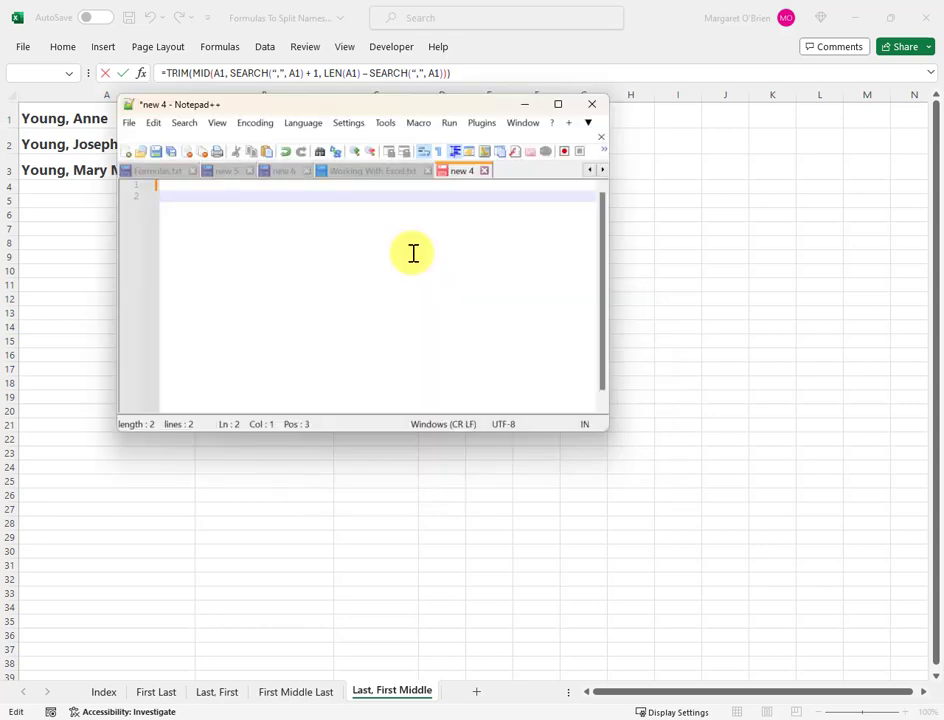
Paste the formula into Notepad++ and replace both SEARCH functions' curly quotes with straight quotes.
text(=TRIM(MID(A1, SEARCH(",", A1) + 1, LEN(A1) – SEARCH(",", A1))))
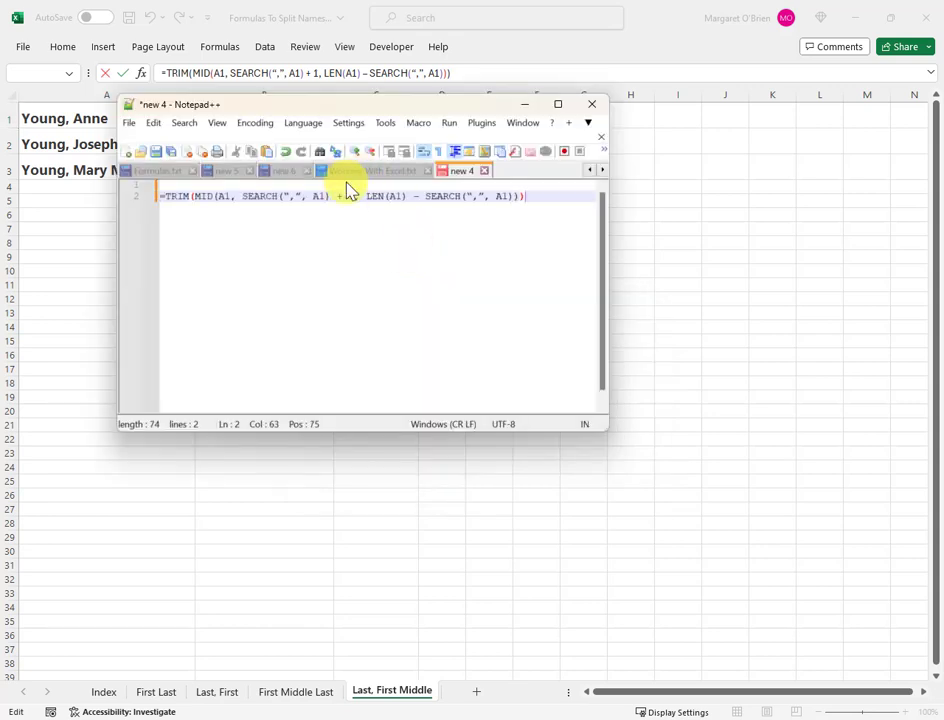
click(289, 200)
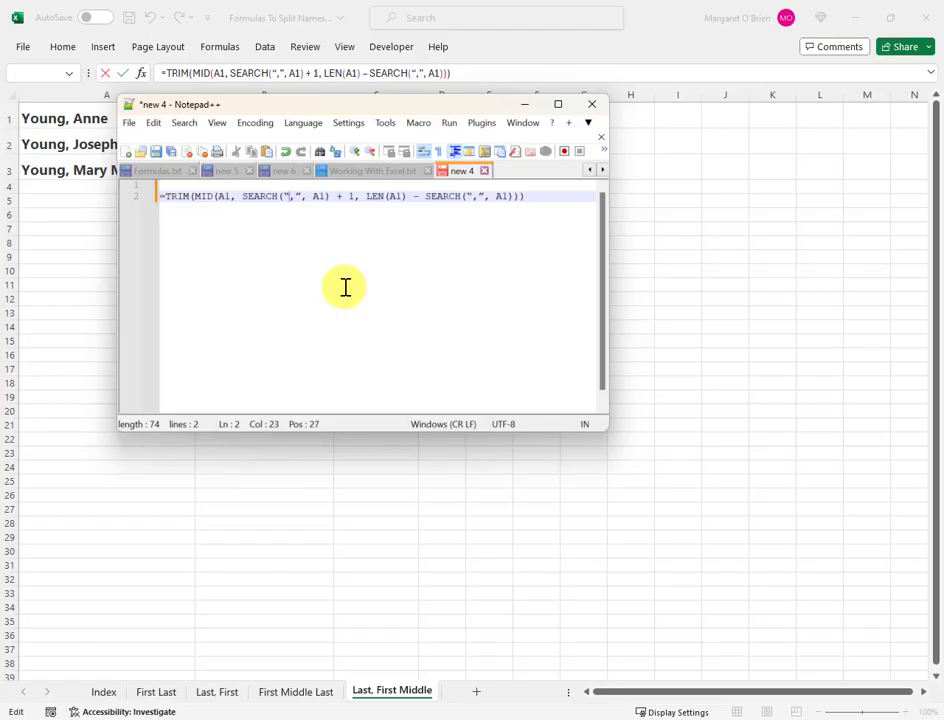
key(BackSpace)
text(")
key(Right)
key(Delete)
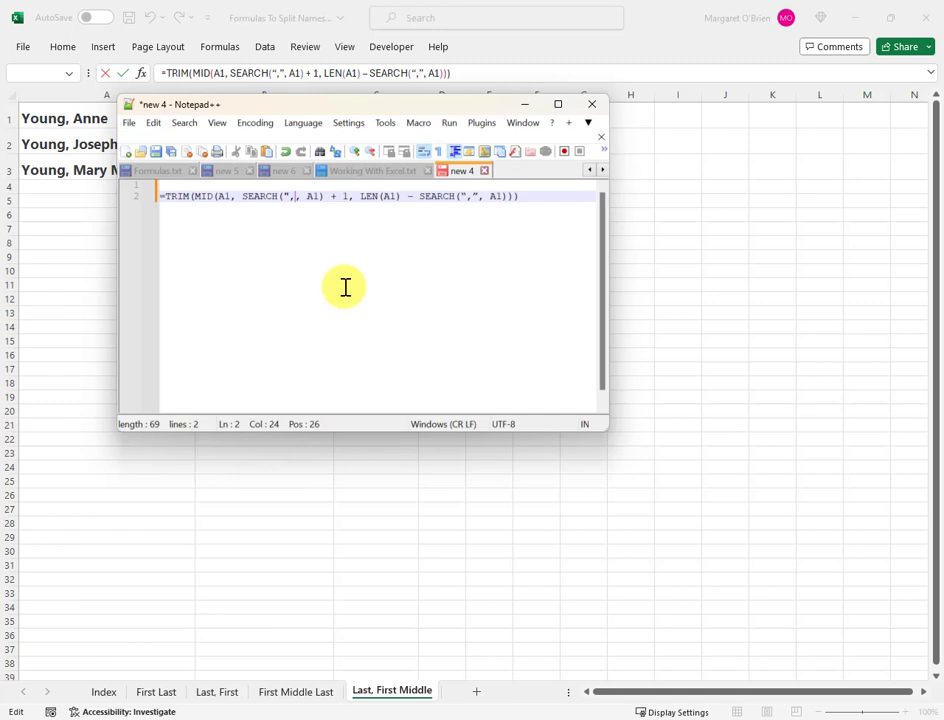
text(")
key(Right)
key(Right)
key(Right)
key(Right)
key(Right)
key(Right)
key(Right)
key(Right)
key(Right)
key(Right)
key(Right)
key(Right)
key(Right)
key(Right)
key(Right)
key(Right)
key(Right)
key(Right)
key(Right)
key(Right)
key(Right)
key(Right)
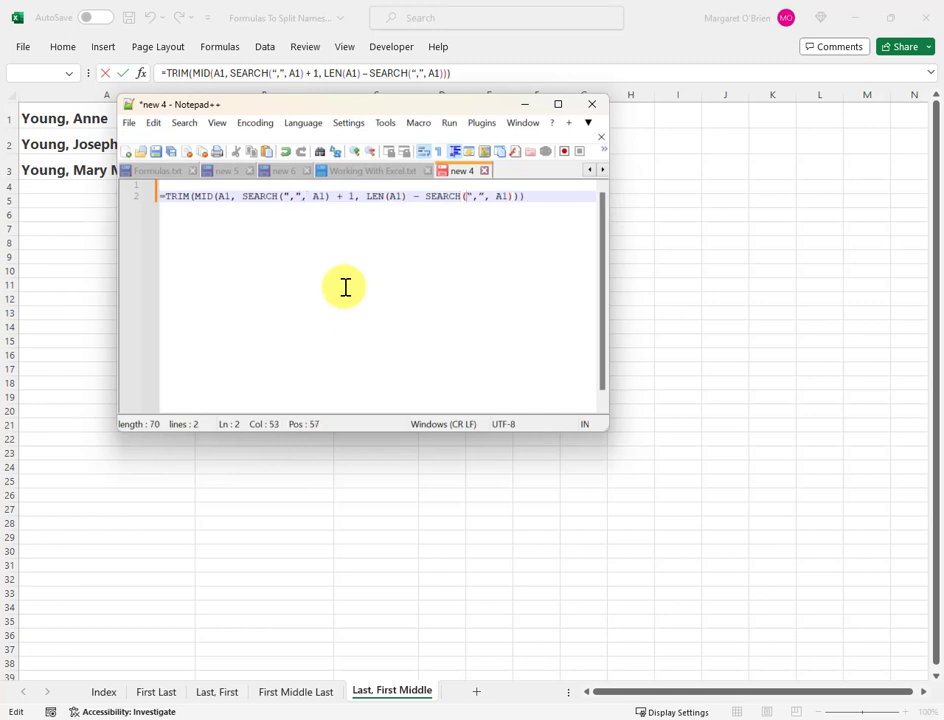
key(BackSpace)
text(")
key(Right)
key(Right)
key(BackSpace)
text(")
drag(530, 196, 131, 193)
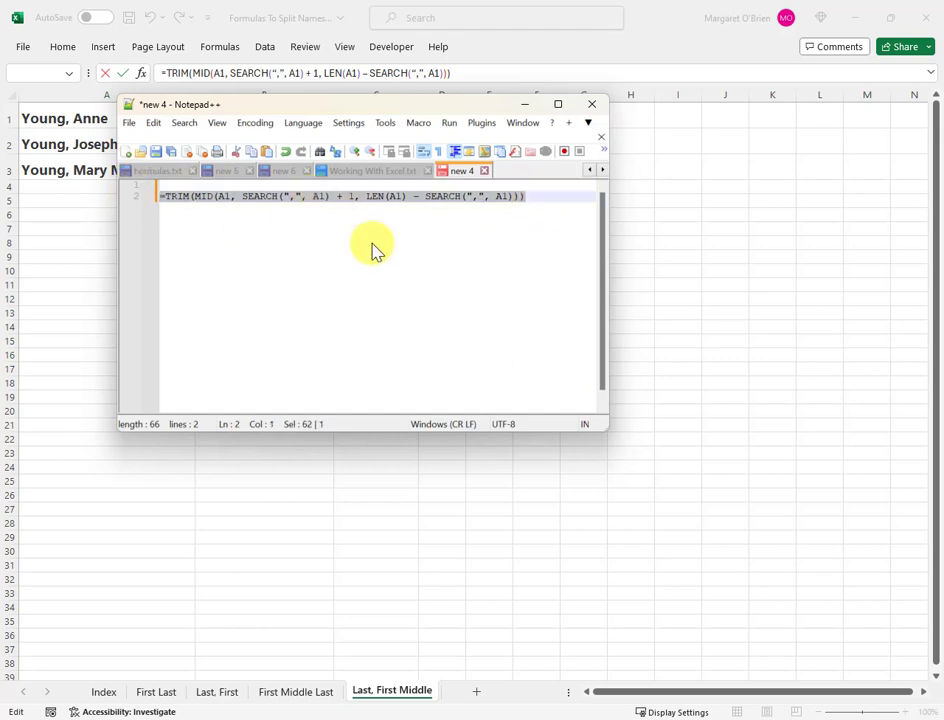
Paste the quote-corrected formula over B1's formula in Excel and dismiss the error that still appears.
click(302, 69)
key(ctrl+a)
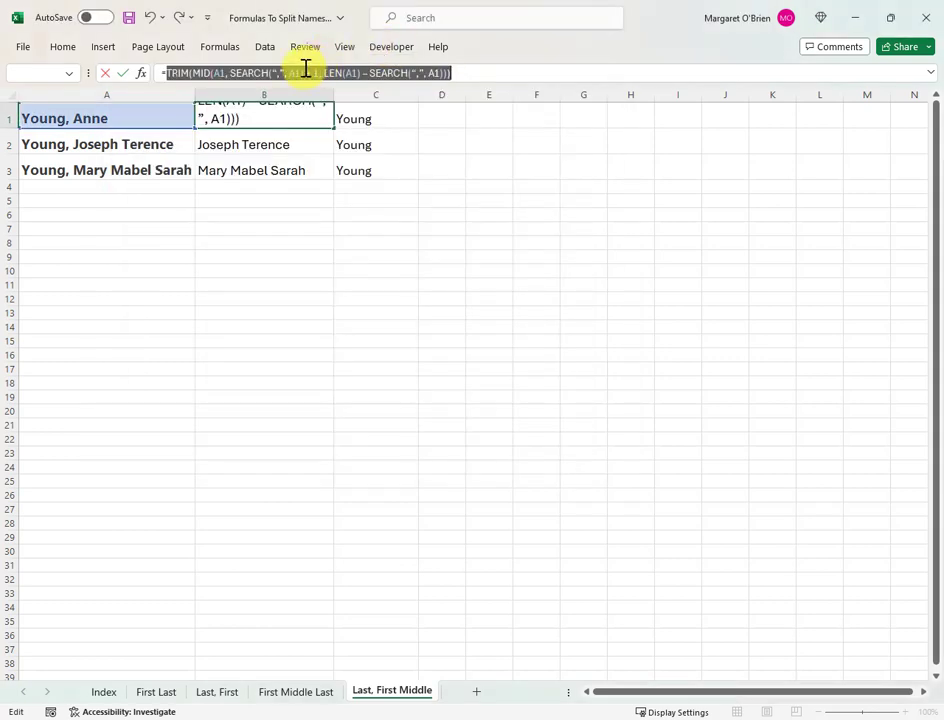
text(=TRIM(MID(A1, SEARCH(",", A1) + 1, LEN(A1) – SEARCH(",", A1))))
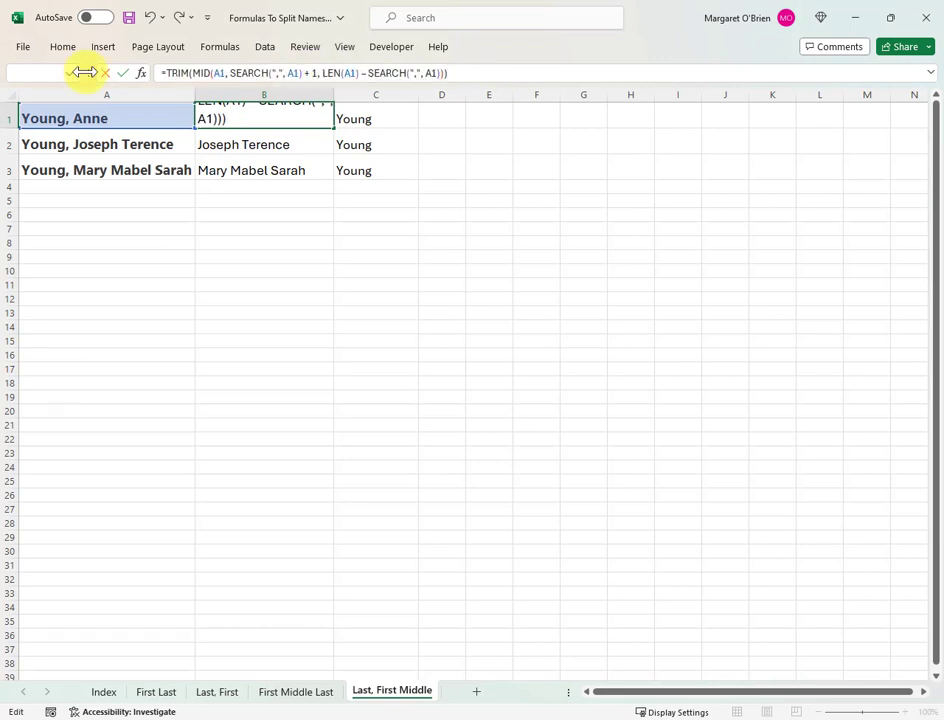
key(Return)
click(447, 450)
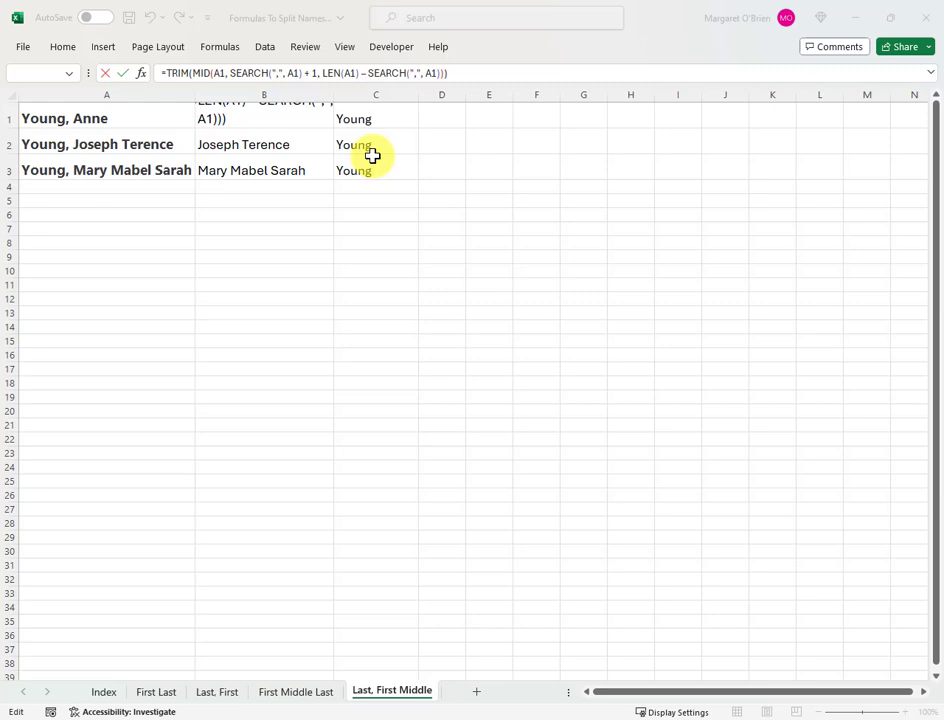
Replace the long dash after LEN(A1) with a plain hyphen in Notepad++ and select the fixed formula.
key(alt+Tab)
click(418, 198)
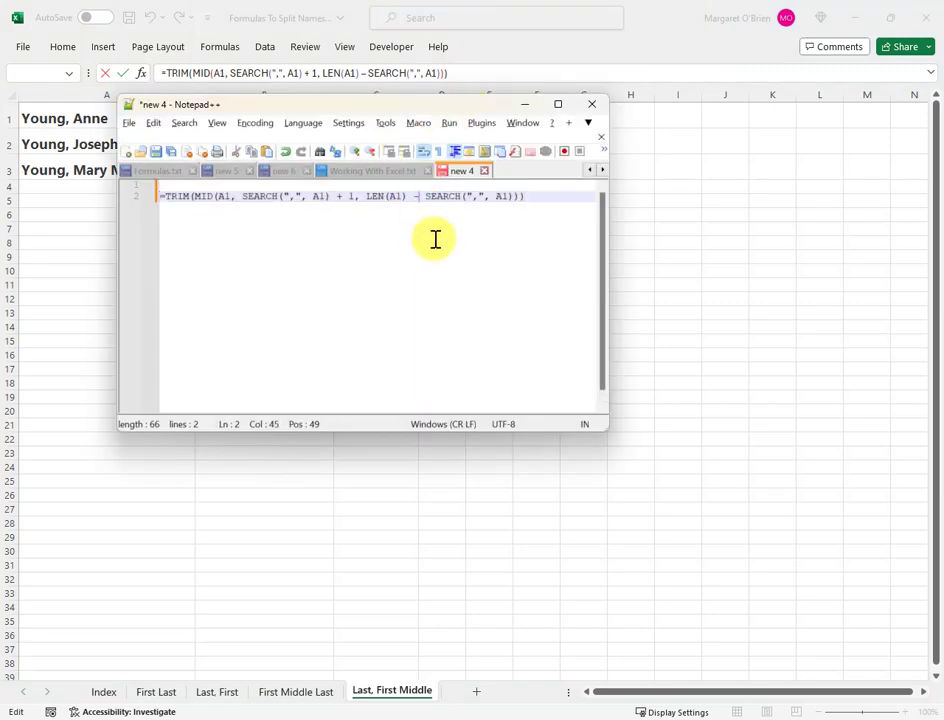
key(BackSpace)
key(BackSpace)
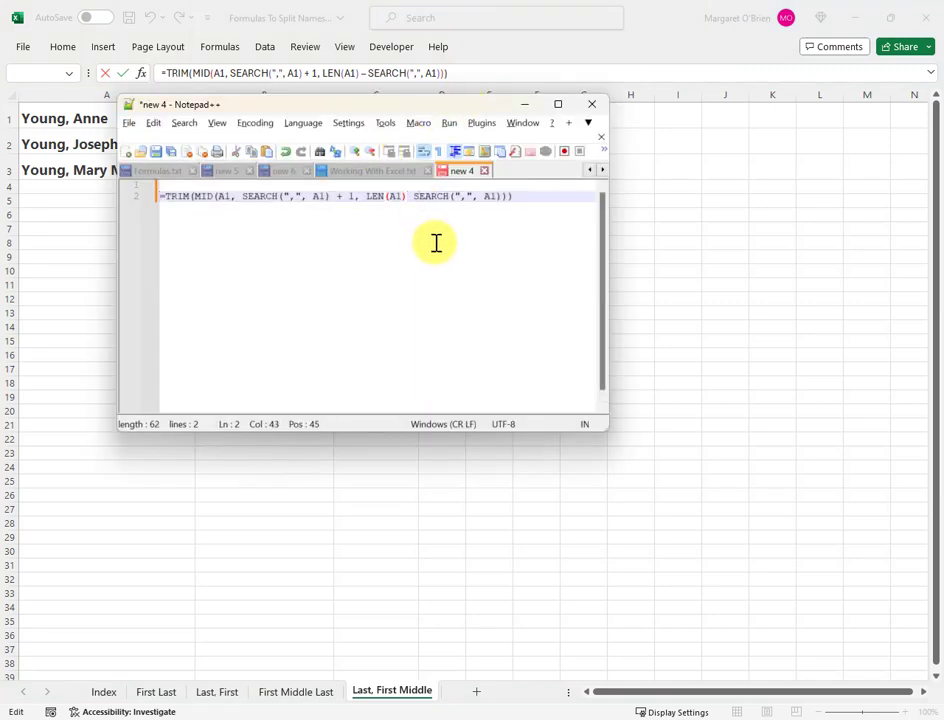
text(-)
key(Right)
key(BackSpace)
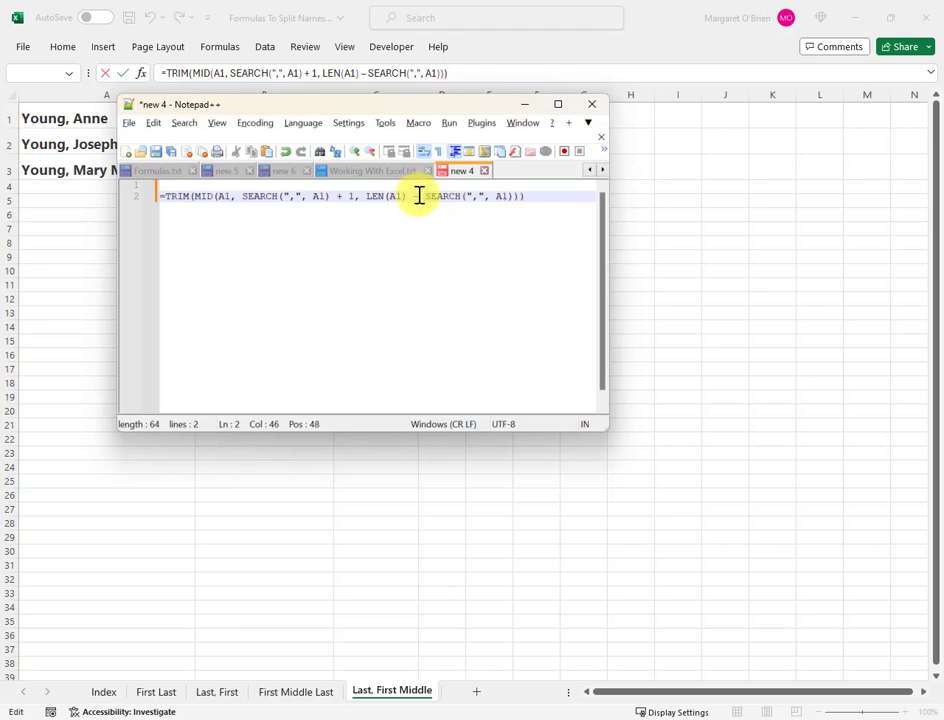
drag(543, 200, 146, 195)
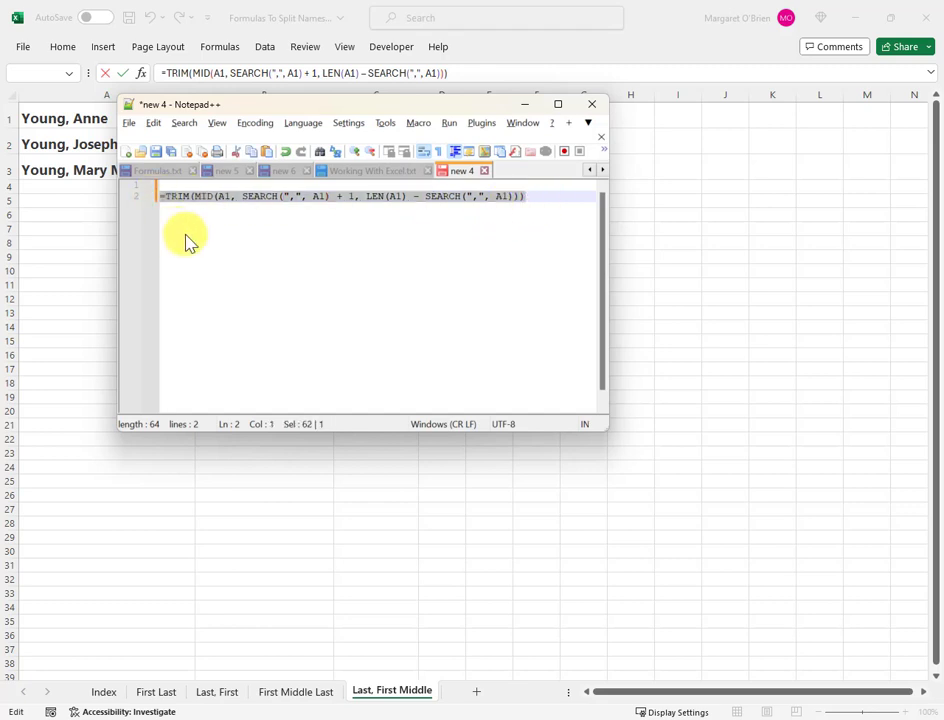
Replace B1's formula with the corrected version so B1 shows Anne.
key(alt+Tab)
drag(166, 73, 448, 73)
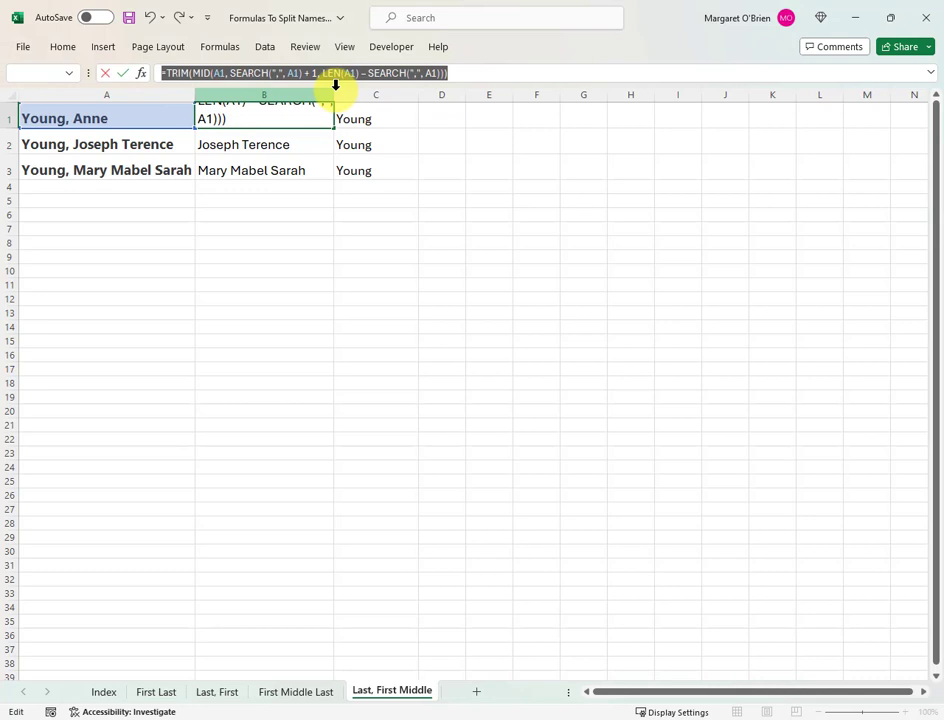
key(End)
key(Return)
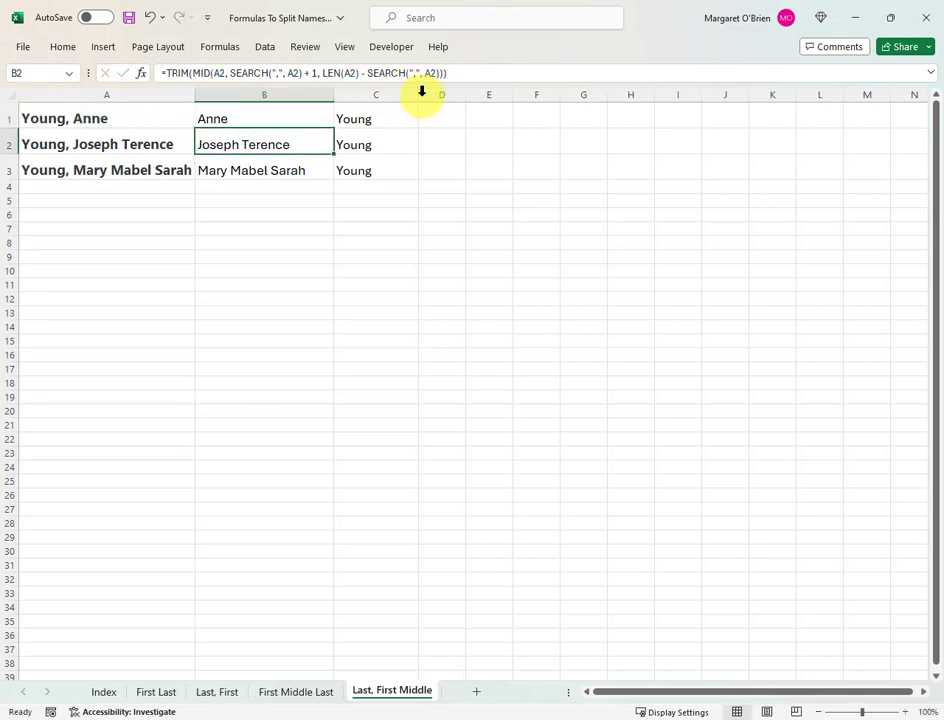
key(Up)
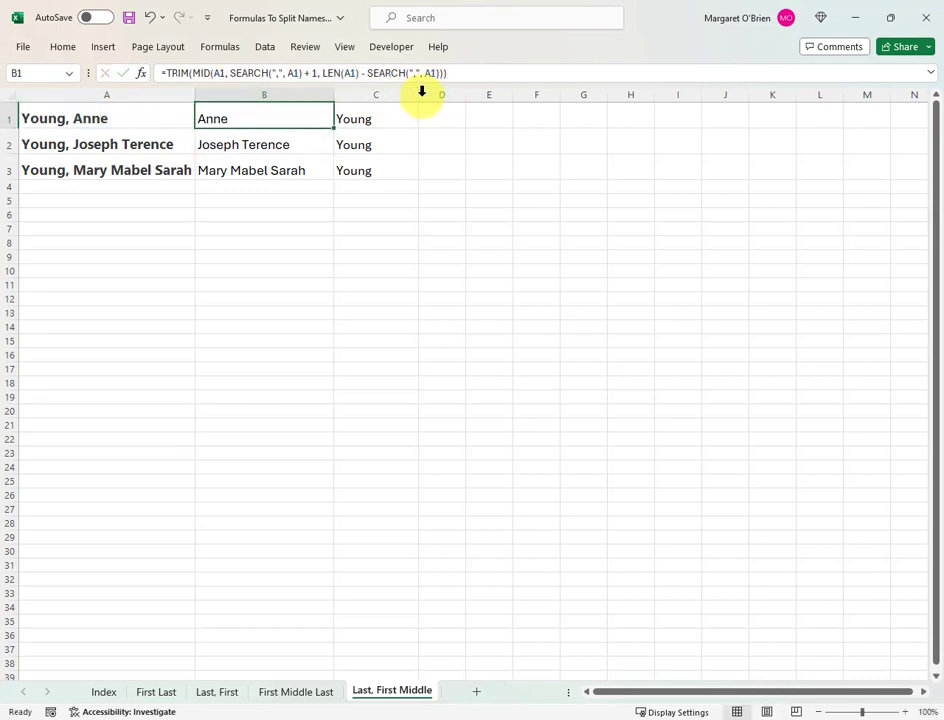
Browse the Index, First Last, Last, First, First Middle Last and Last, First Middle sheets, ending on Index.
click(105, 692)
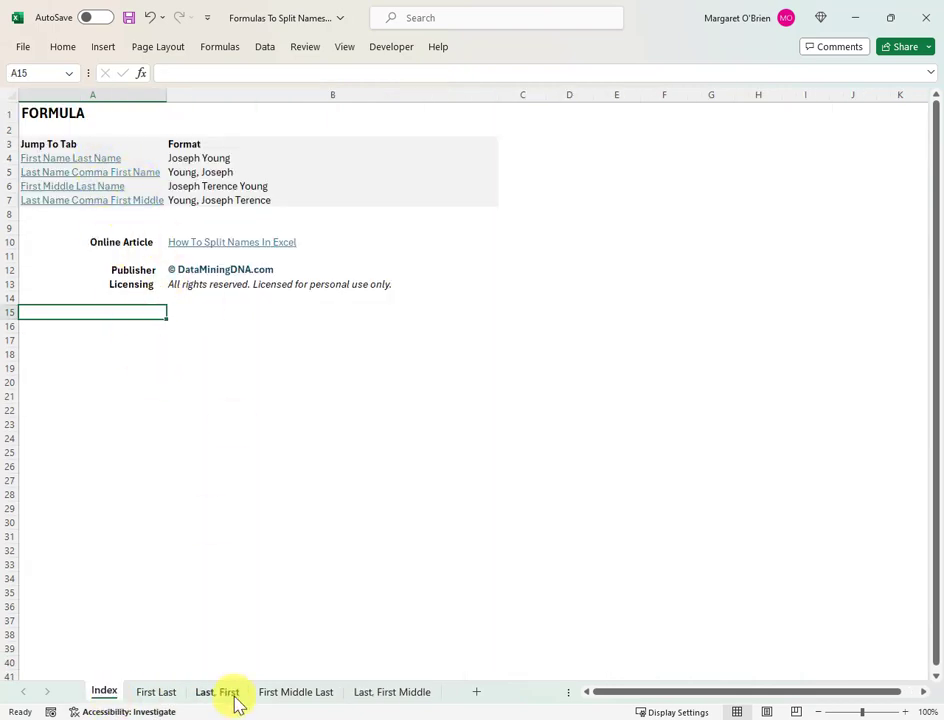
click(176, 700)
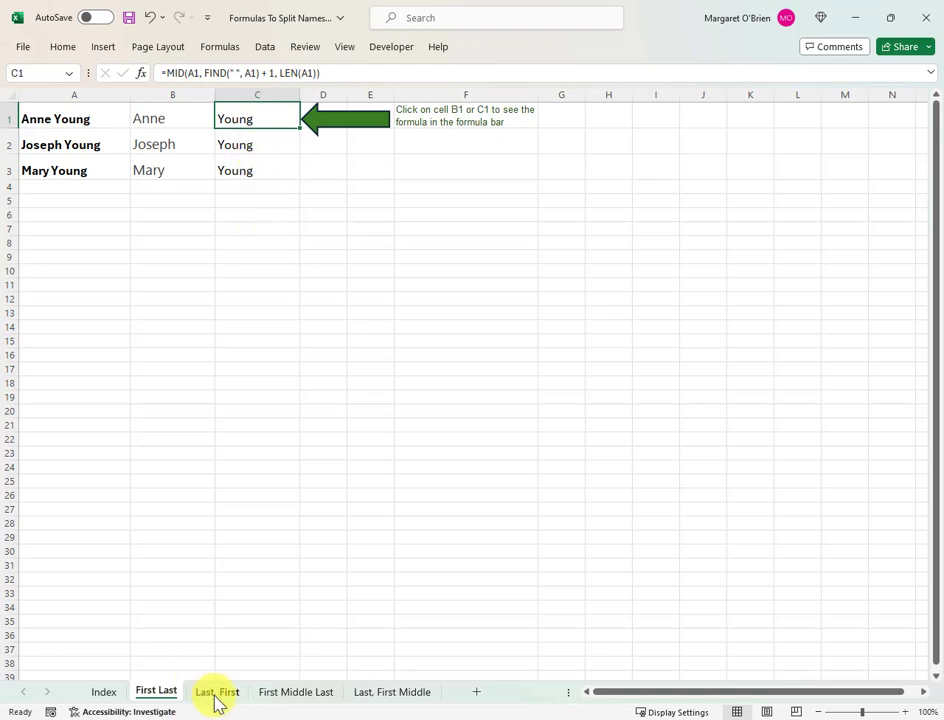
click(216, 698)
click(285, 699)
click(383, 695)
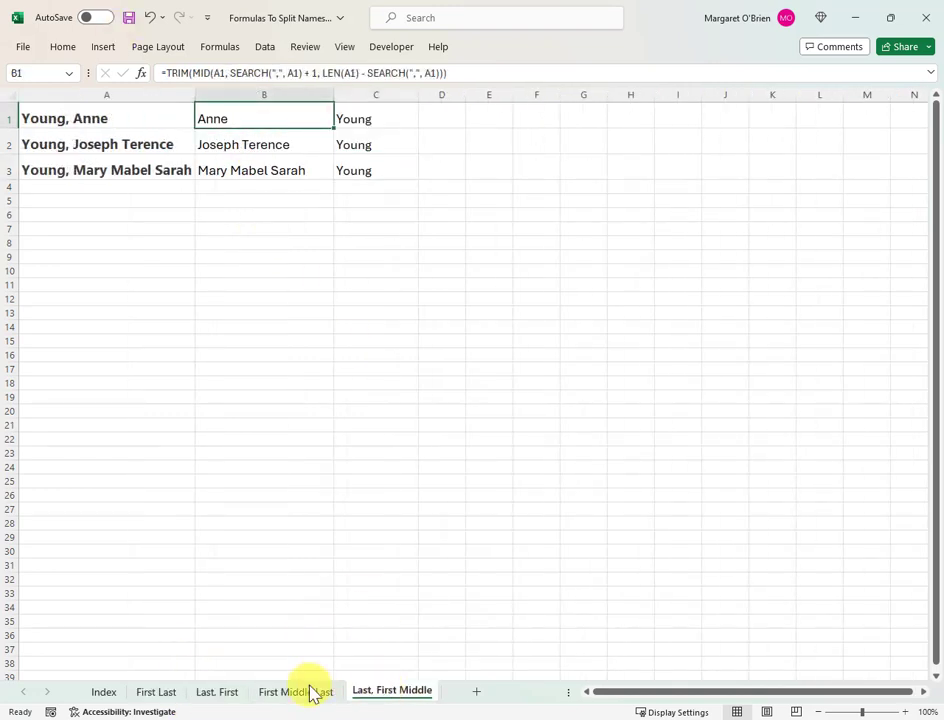
click(114, 700)
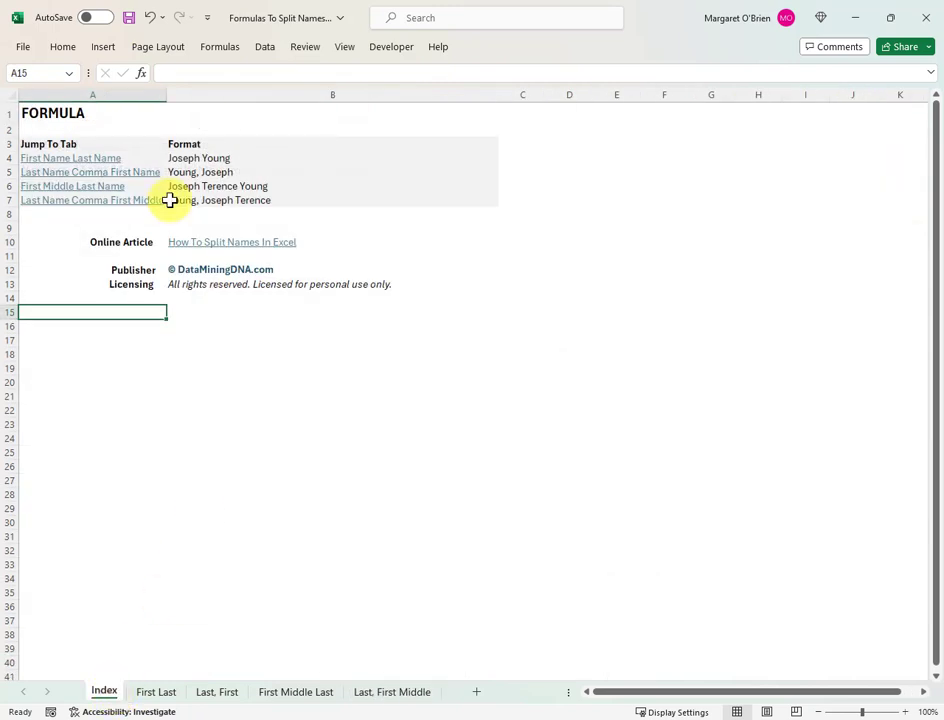